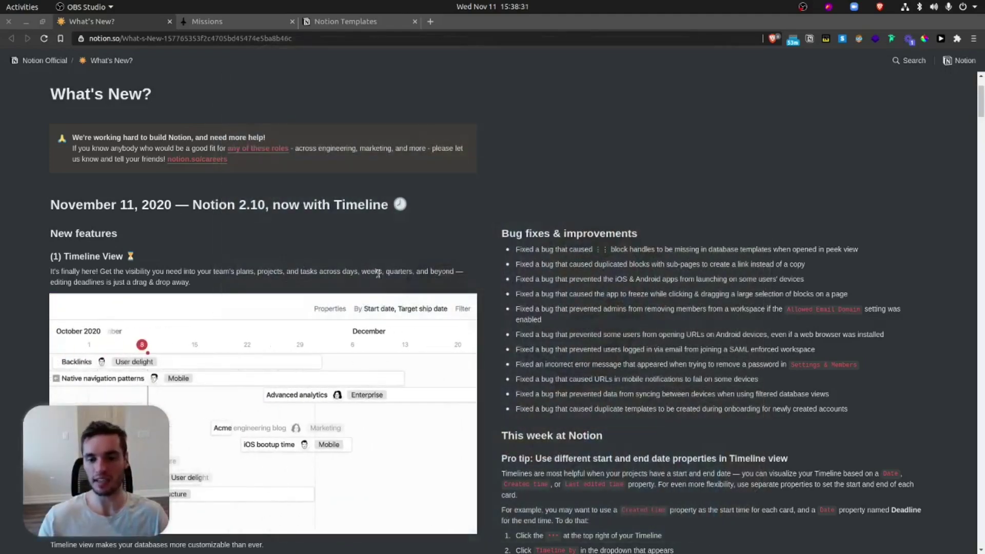
Step: Scroll through the What's New announcement, then switch to the Missions timeline tab
{"action": "scroll", "coordinate": [362, 329], "scroll_direction": "down", "scroll_amount": 5}
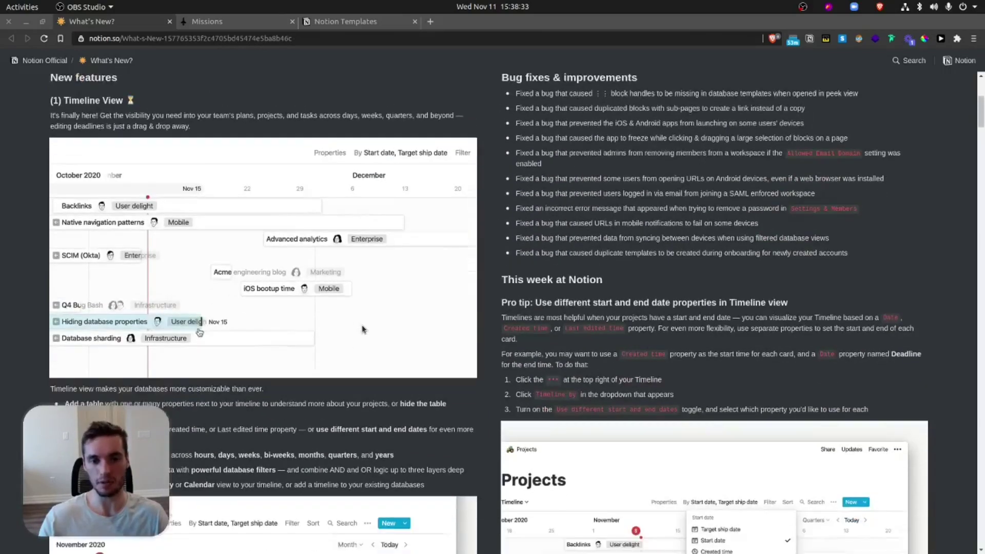
{"action": "scroll", "coordinate": [362, 330], "scroll_direction": "down", "scroll_amount": 5}
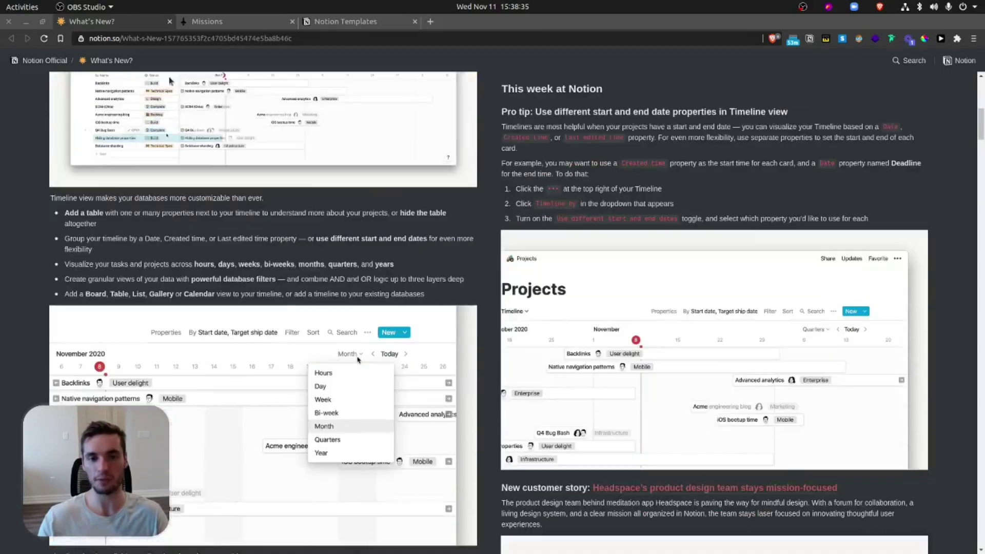
{"action": "scroll", "coordinate": [357, 360], "scroll_direction": "down", "scroll_amount": 3}
{"action": "key", "text": "ctrl+Tab"}
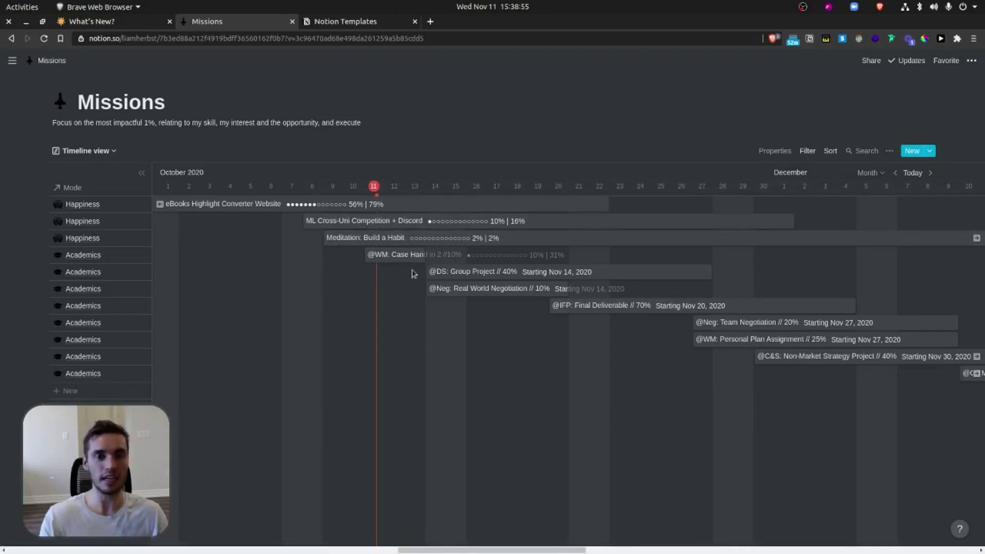
{"action": "left_click", "coordinate": [380, 247]}
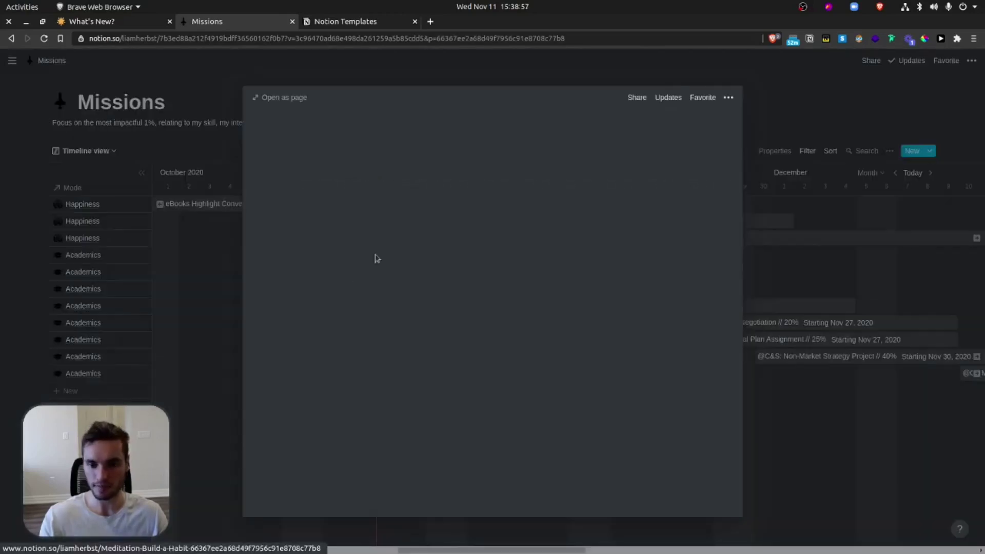
{"action": "left_click", "coordinate": [805, 294]}
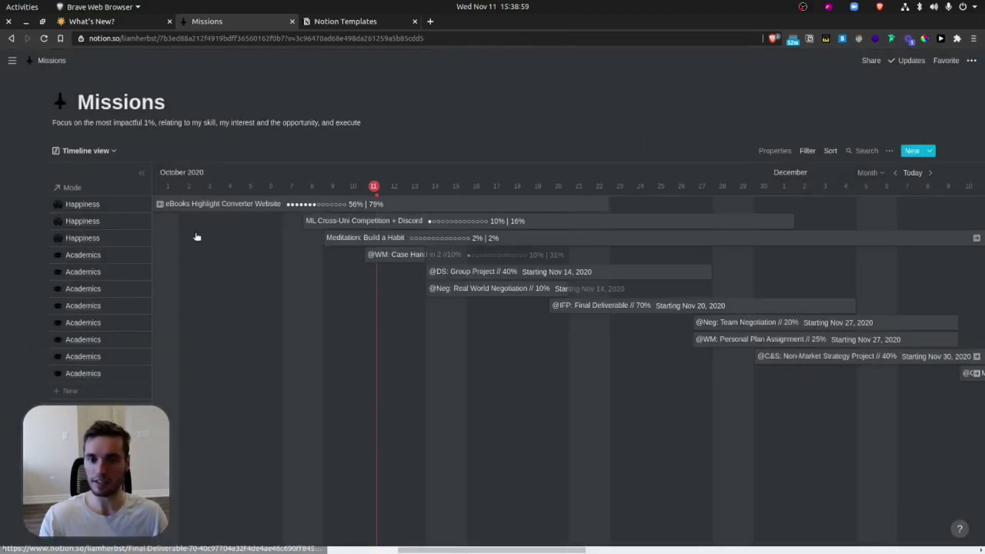
{"action": "left_click", "coordinate": [403, 242]}
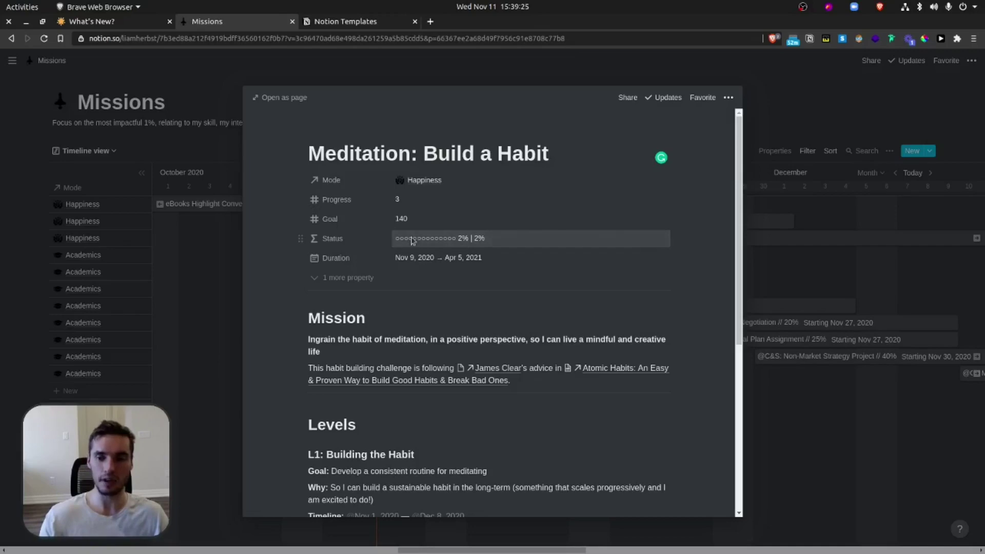
{"action": "left_click", "coordinate": [413, 241]}
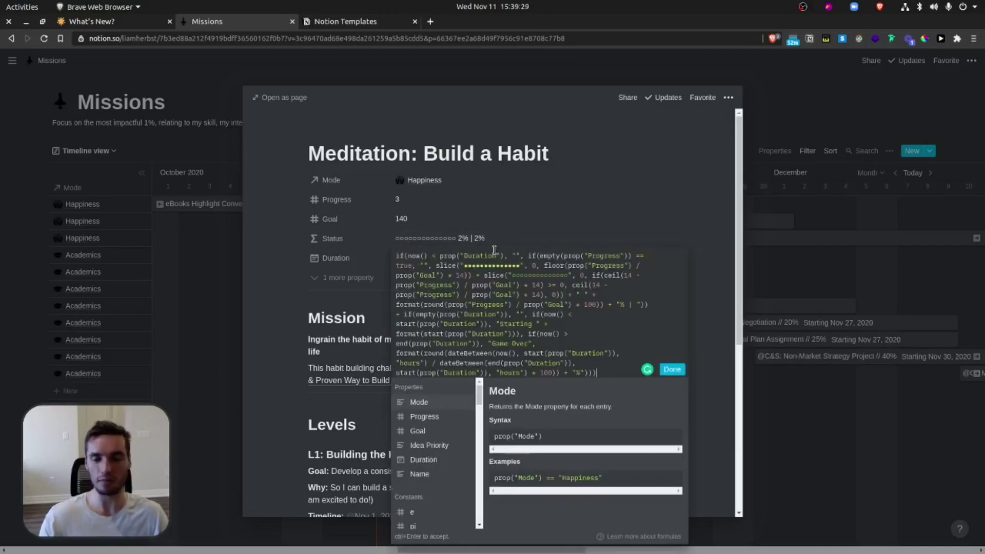
{"action": "key", "text": "Escape"}
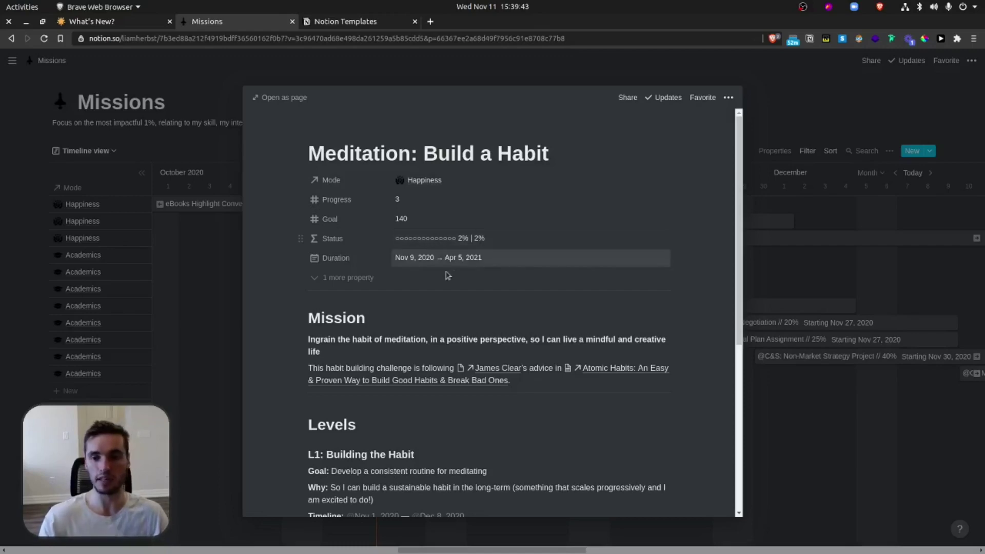
{"action": "left_click", "coordinate": [344, 279]}
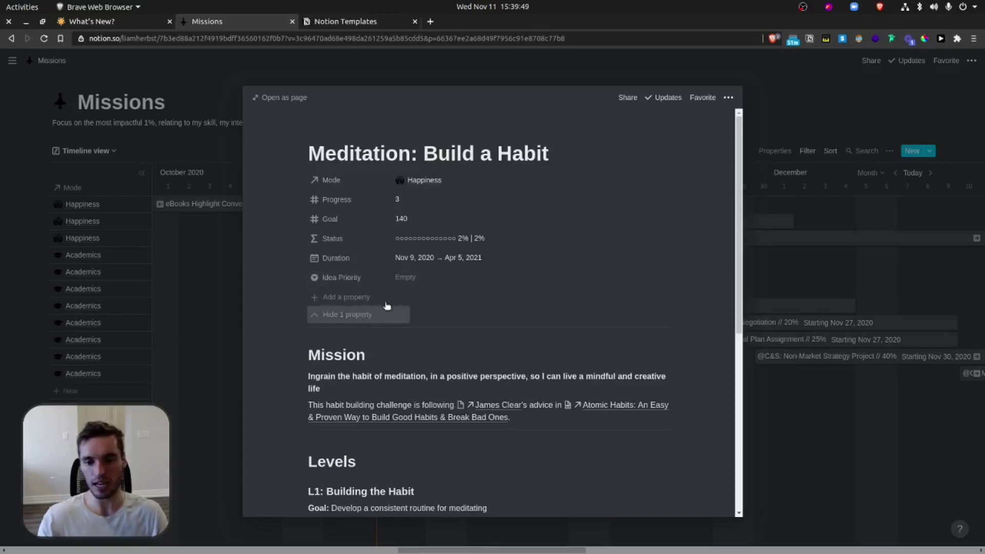
{"action": "left_click", "coordinate": [363, 314]}
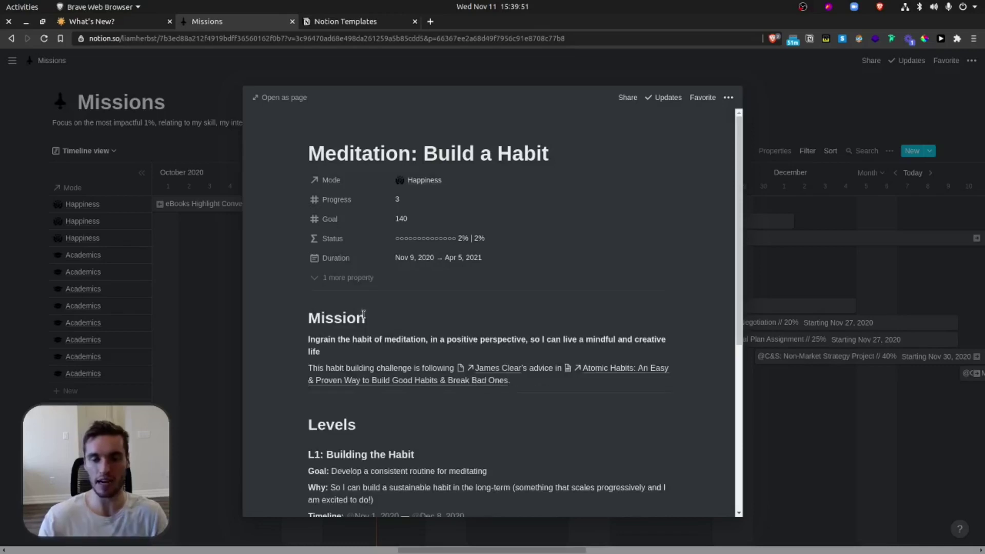
{"action": "left_click", "coordinate": [170, 151]}
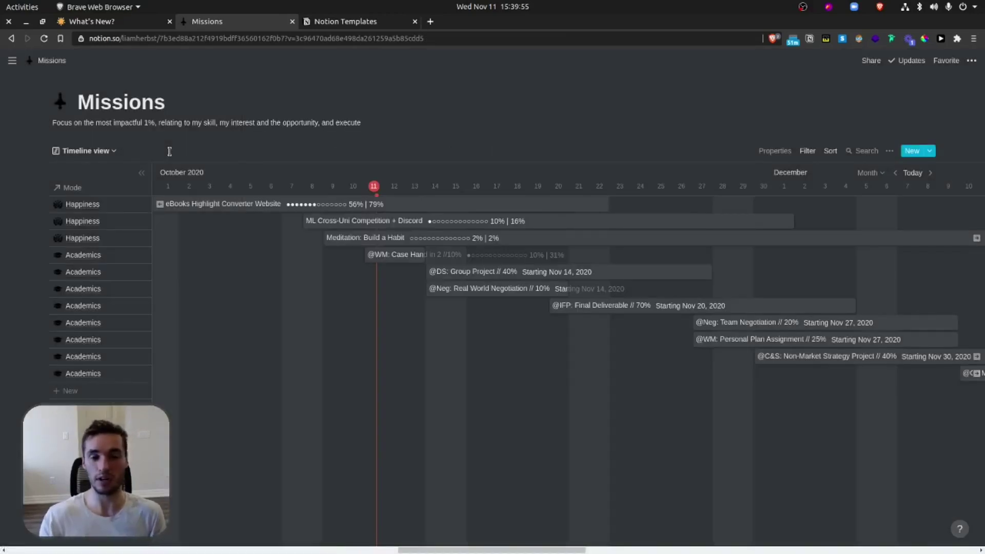
{"action": "left_click", "coordinate": [115, 152]}
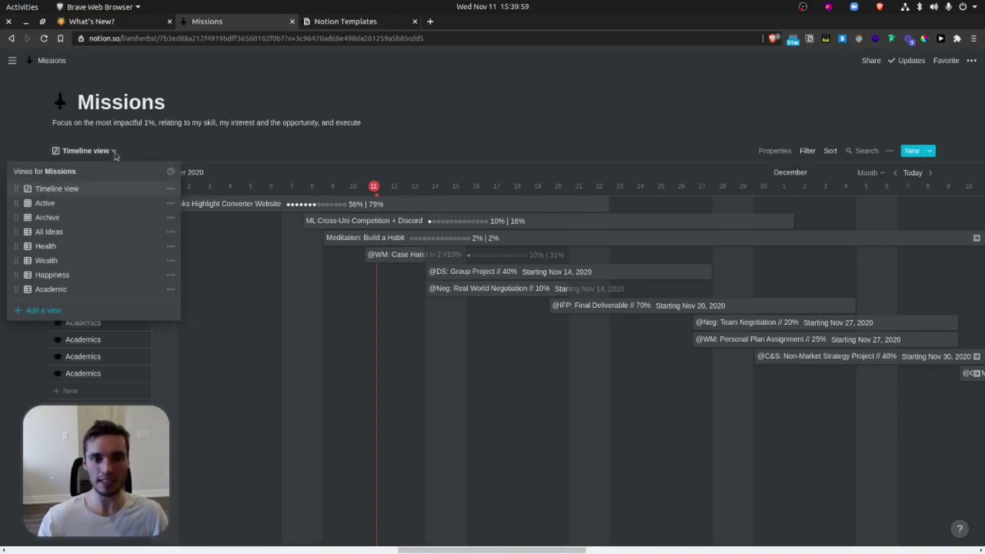
{"action": "left_click", "coordinate": [57, 204]}
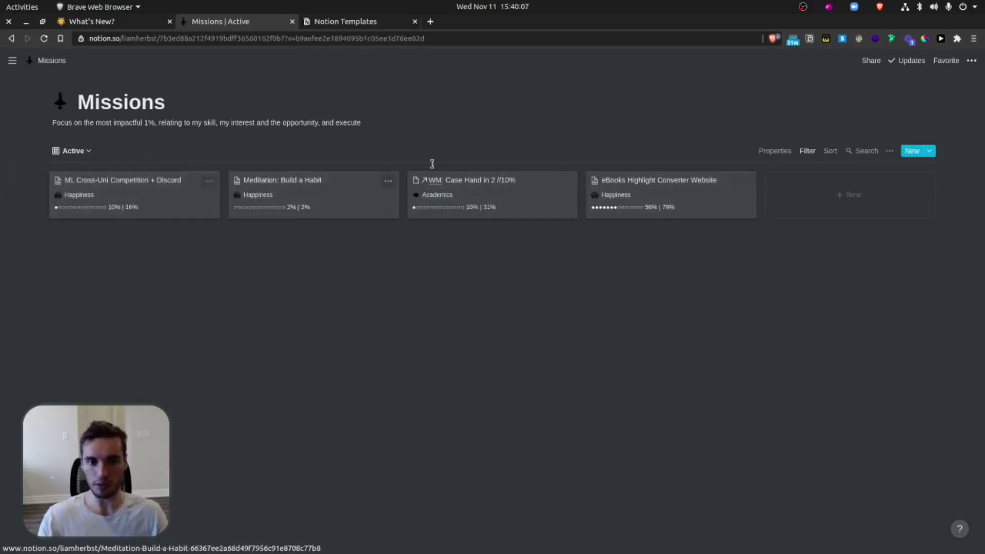
{"action": "left_click", "coordinate": [87, 154]}
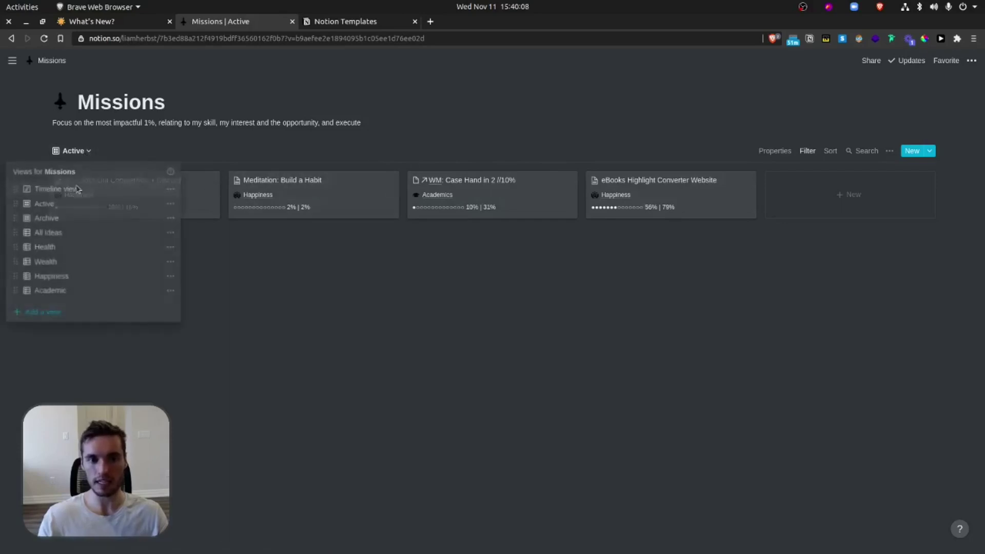
{"action": "left_click", "coordinate": [56, 218]}
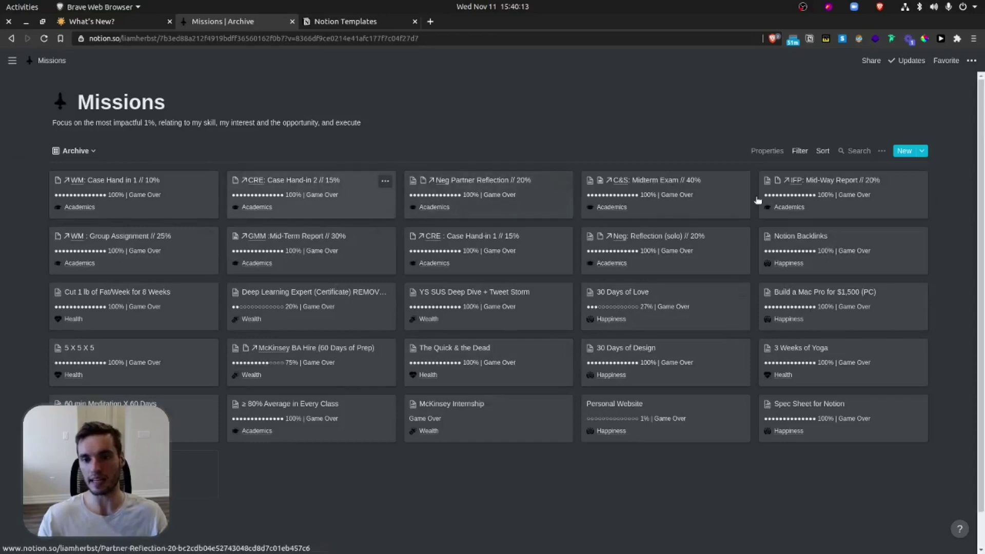
{"action": "left_click", "coordinate": [795, 152]}
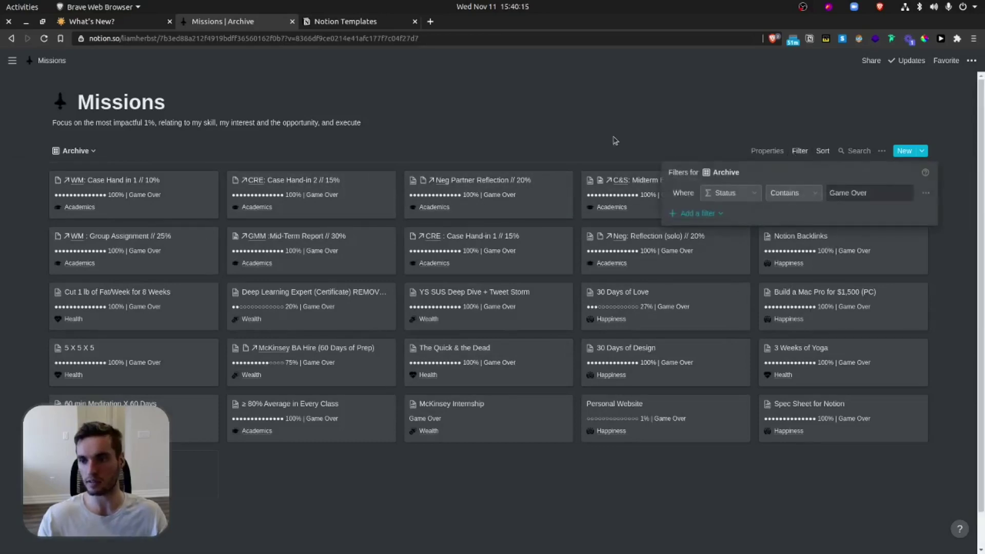
{"action": "key", "text": "Escape"}
{"action": "left_click", "coordinate": [76, 151]}
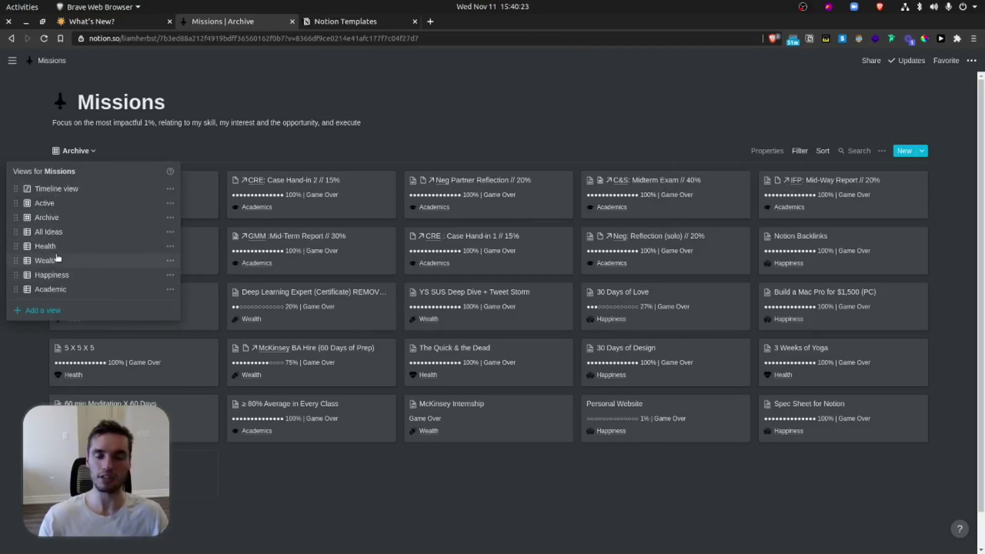
{"action": "left_click", "coordinate": [45, 246]}
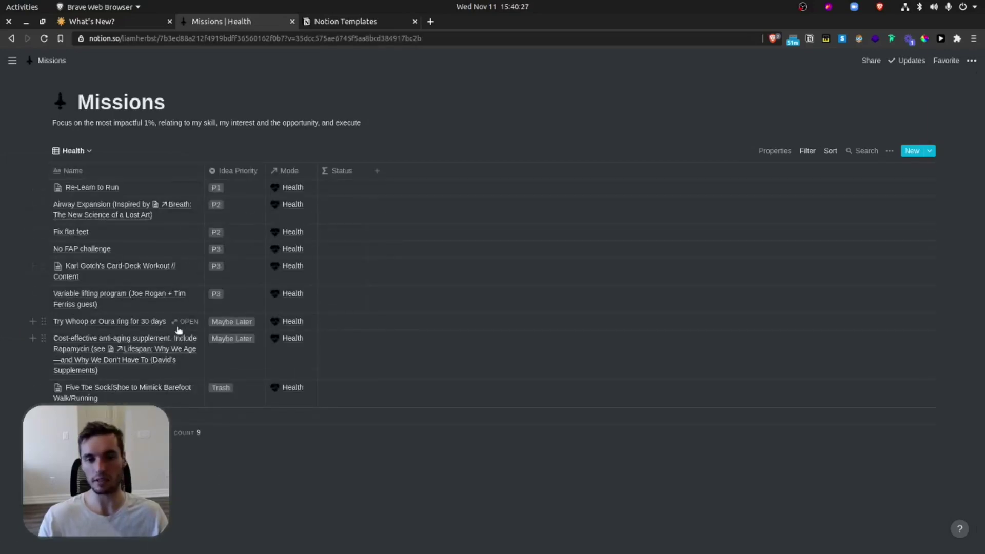
{"action": "left_click", "coordinate": [76, 152]}
{"action": "left_click", "coordinate": [52, 188]}
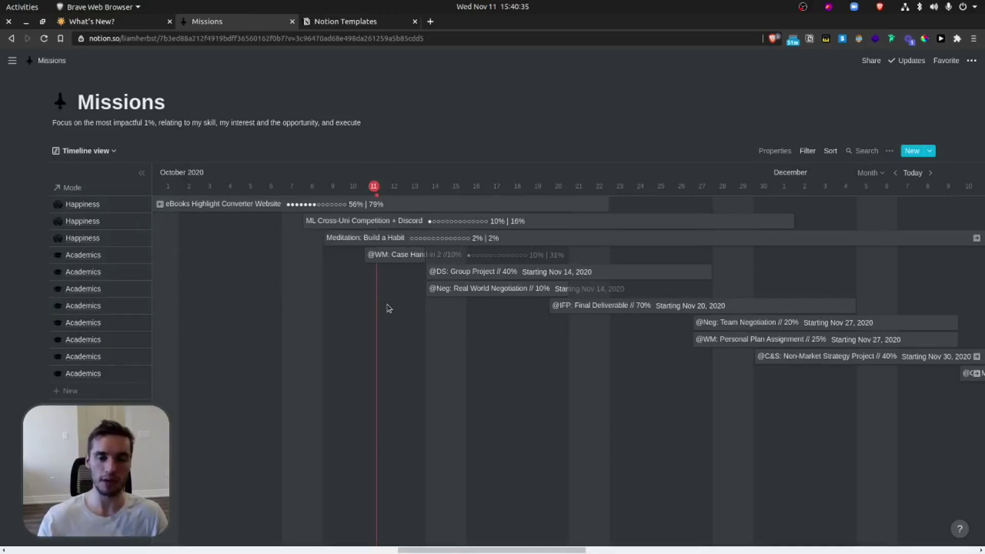
{"action": "left_click", "coordinate": [880, 176]}
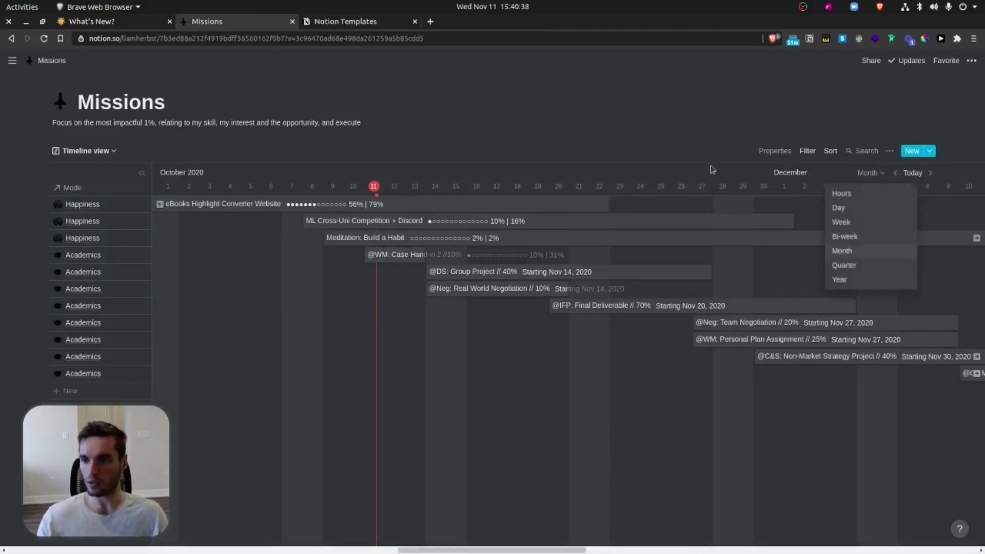
{"action": "left_click", "coordinate": [865, 226]}
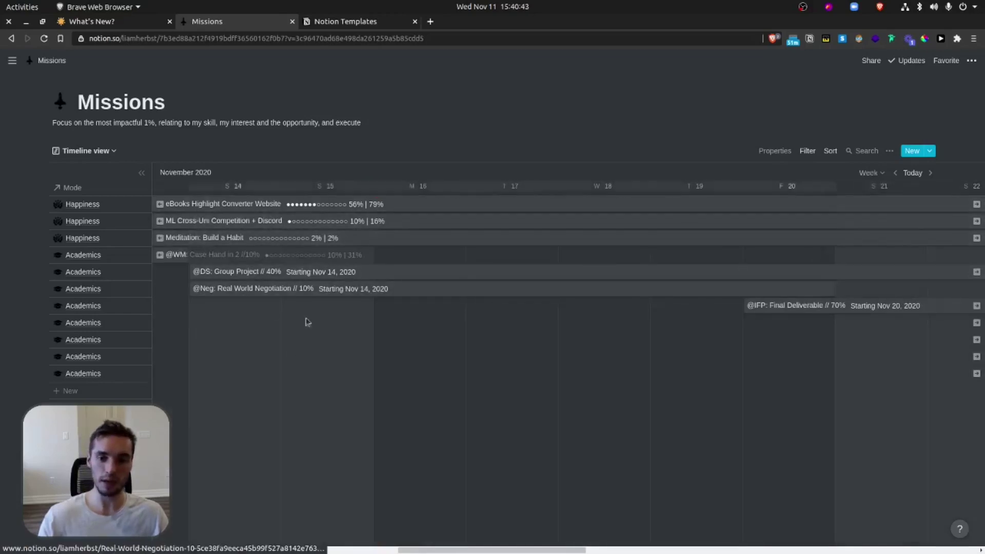
{"action": "left_click", "coordinate": [882, 175]}
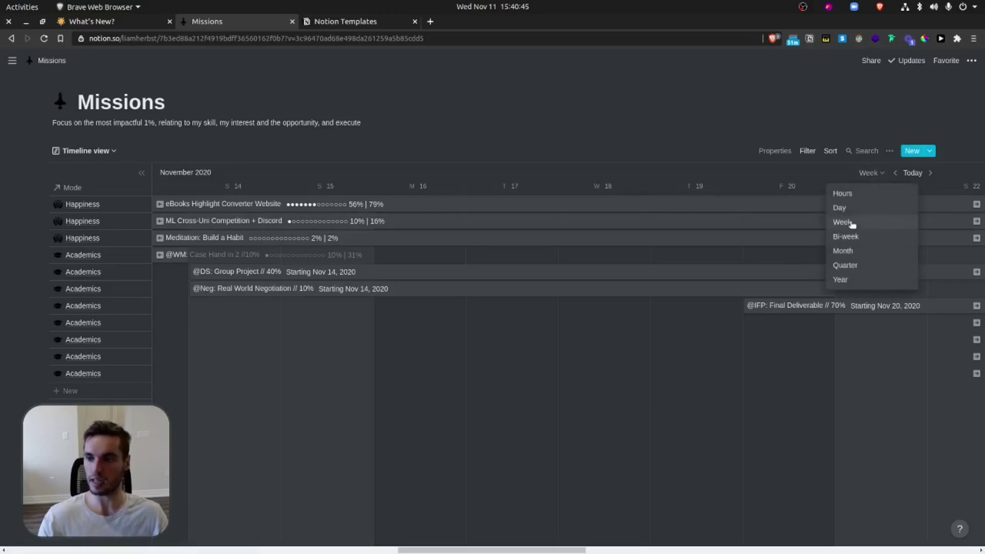
{"action": "left_click", "coordinate": [861, 267]}
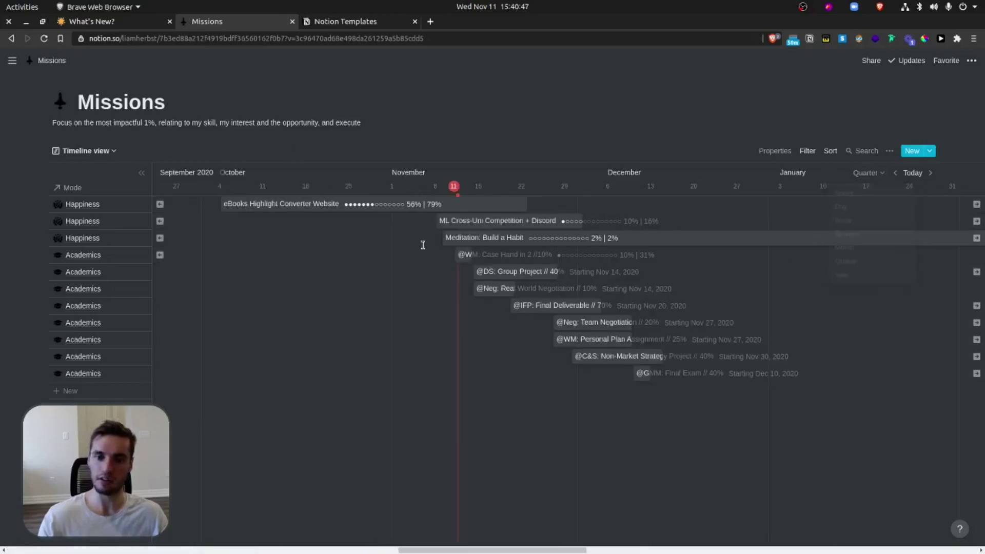
{"action": "left_click", "coordinate": [879, 176]}
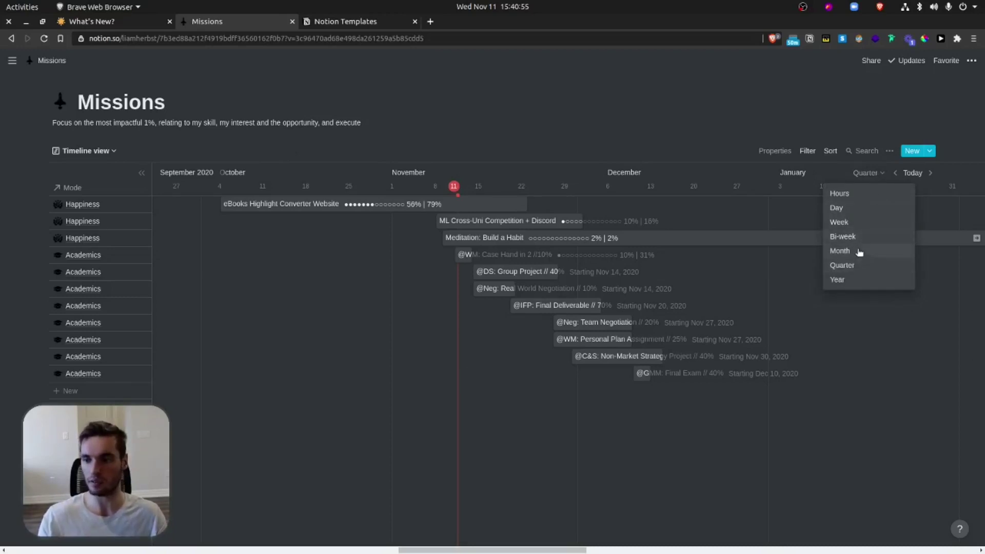
{"action": "left_click", "coordinate": [859, 252]}
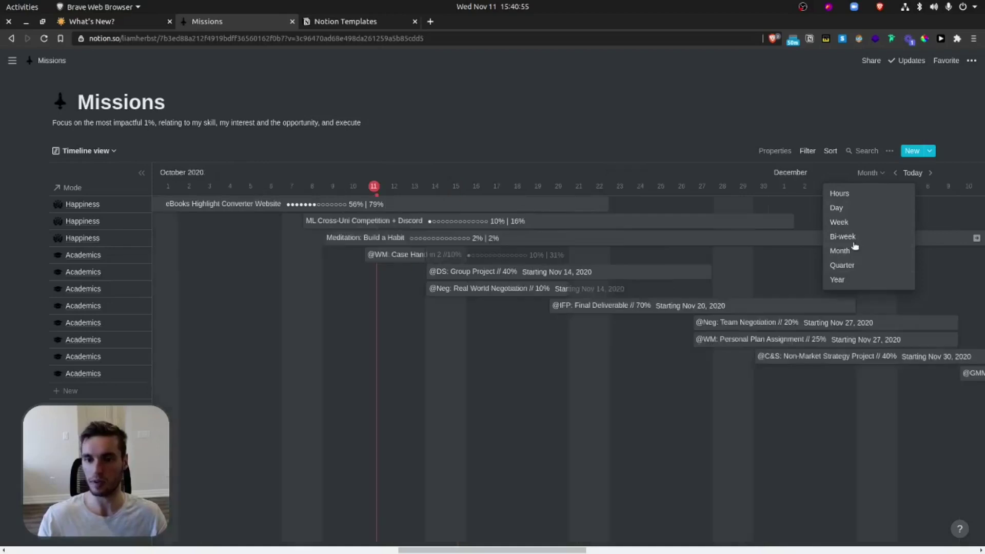
Step: Hide the table beside the Missions timeline, then show it again
{"action": "left_click", "coordinate": [780, 154]}
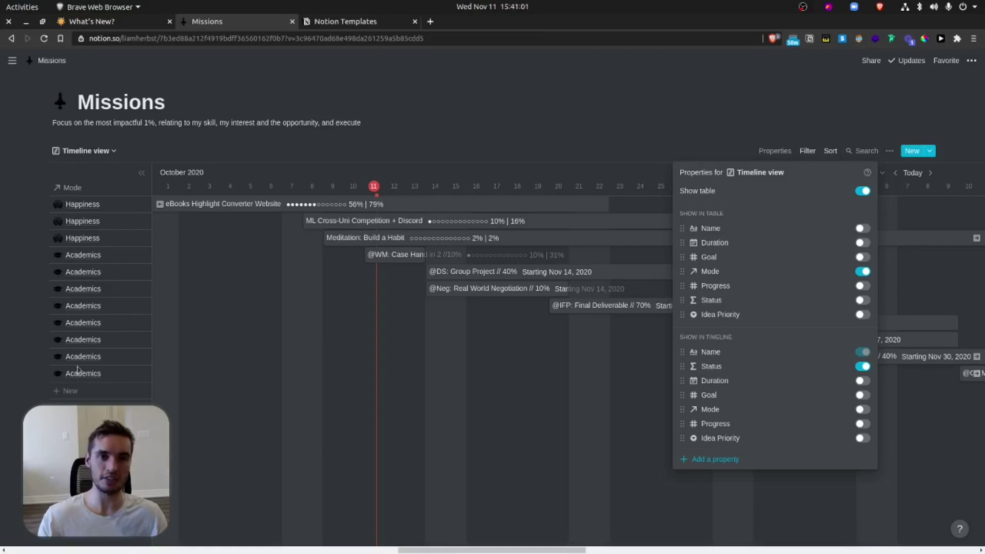
{"action": "left_click", "coordinate": [862, 191]}
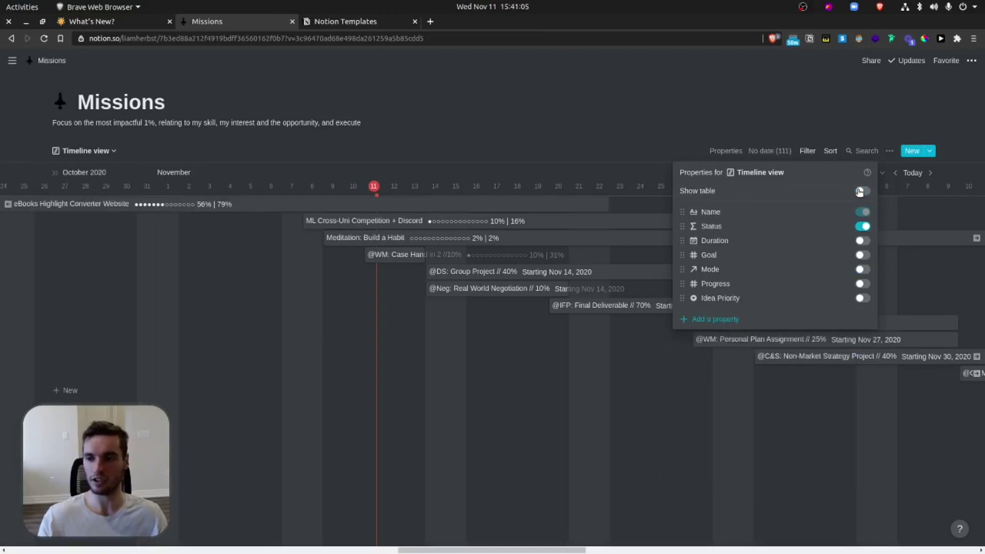
{"action": "left_click", "coordinate": [862, 192]}
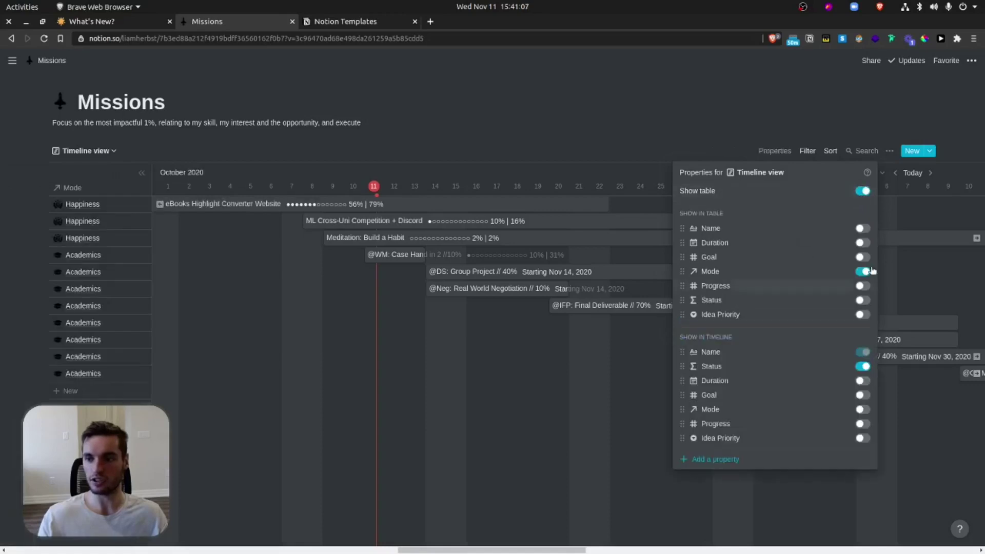
Step: Toggle the Name and Goal side-table columns on and off, then view the Duration ascending sort
{"action": "left_click", "coordinate": [864, 231]}
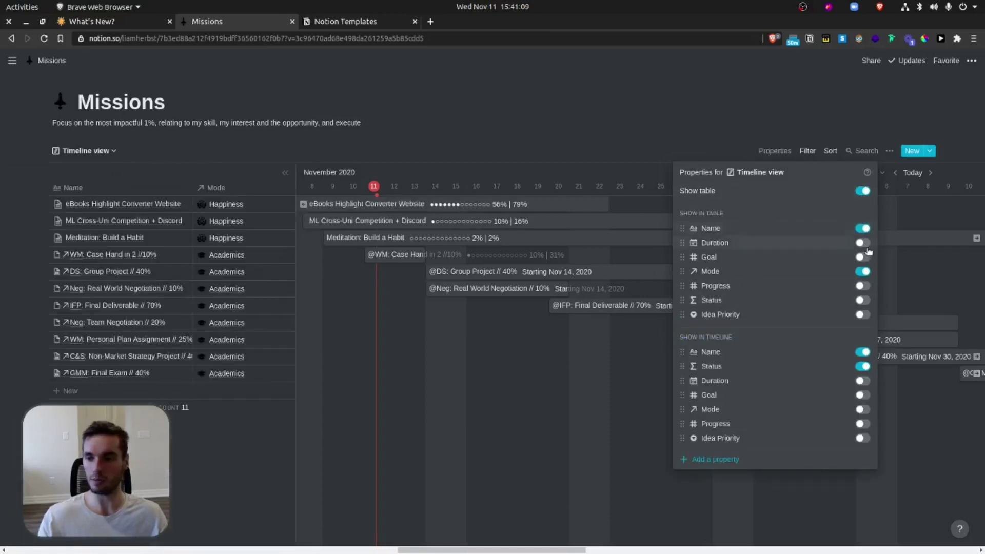
{"action": "left_click", "coordinate": [865, 247]}
{"action": "left_click", "coordinate": [865, 260]}
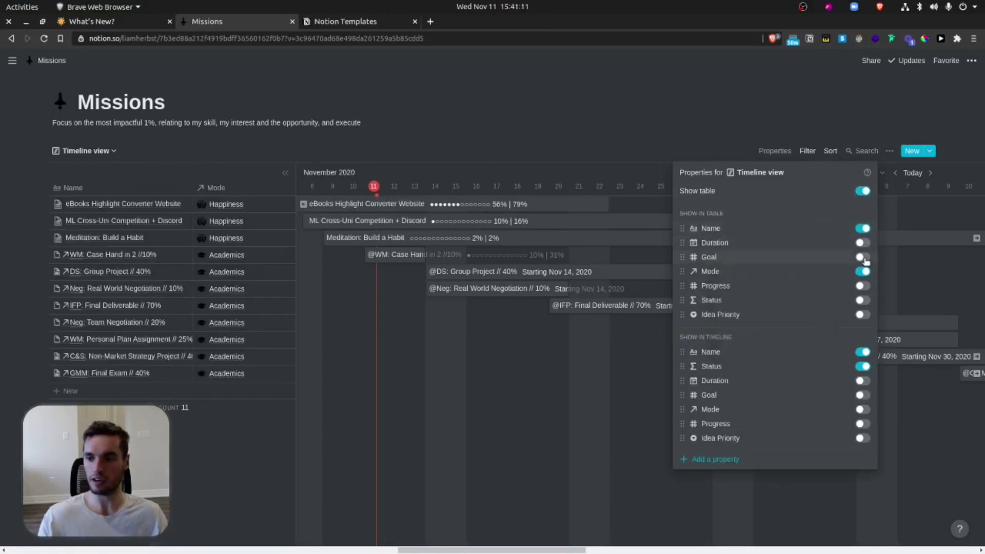
{"action": "left_click", "coordinate": [865, 261]}
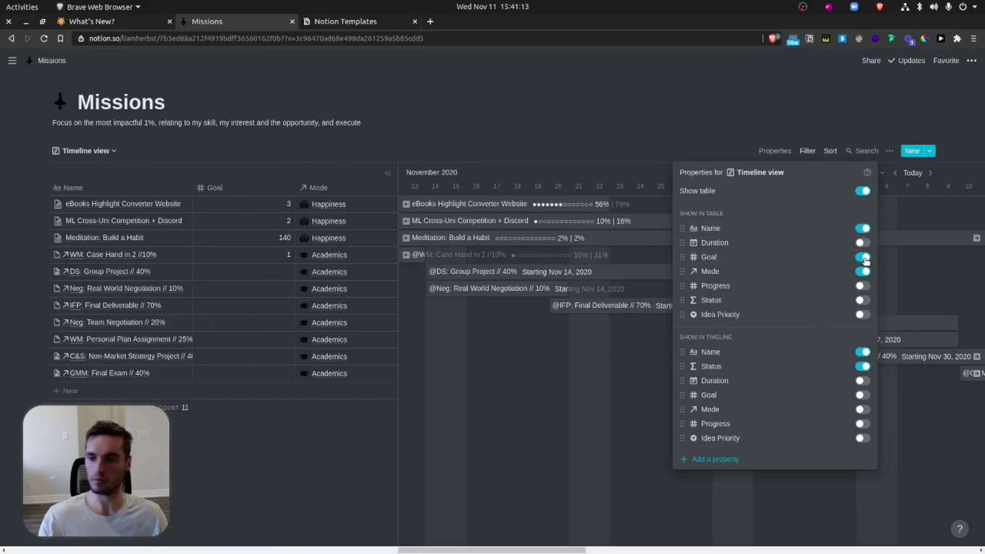
{"action": "left_click", "coordinate": [864, 258]}
{"action": "left_click", "coordinate": [863, 228]}
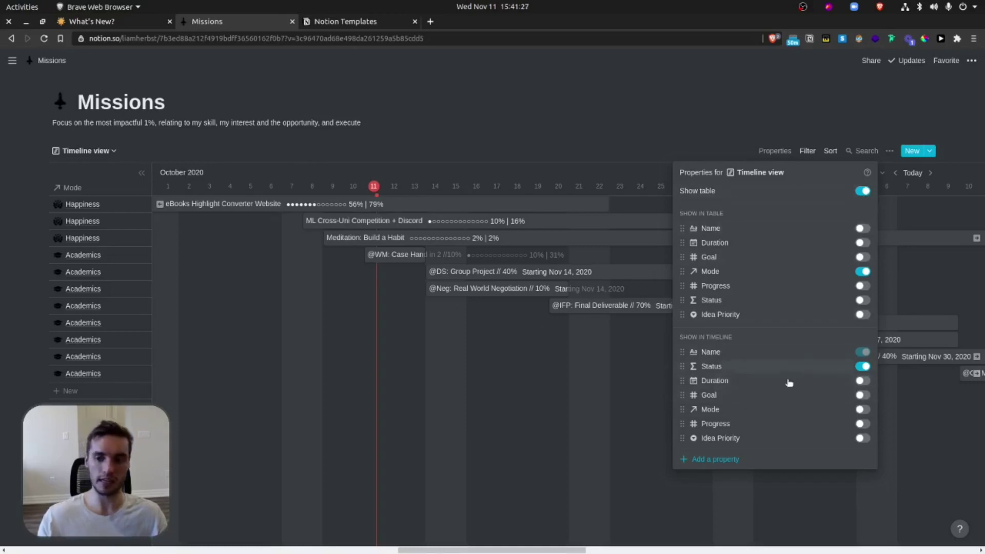
{"action": "left_click", "coordinate": [597, 131]}
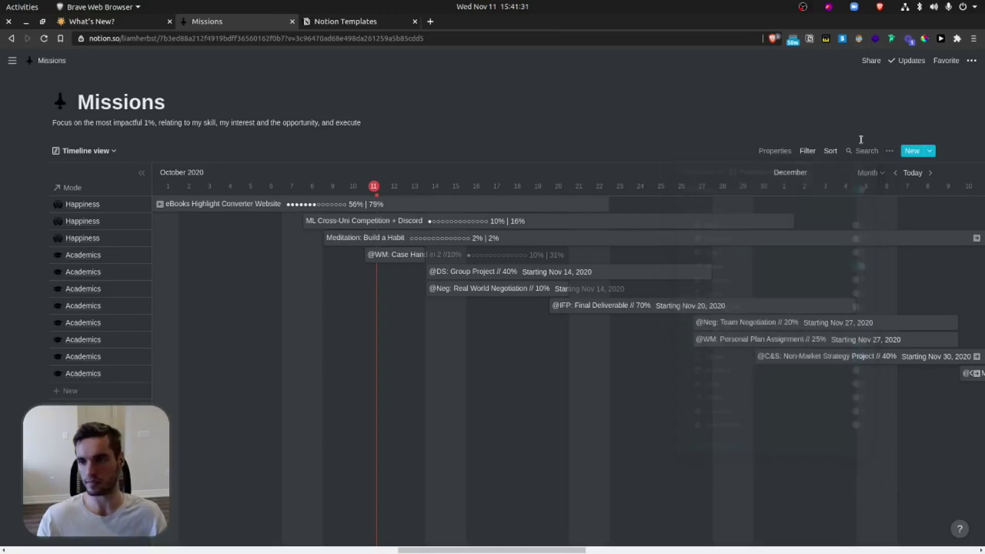
{"action": "left_click", "coordinate": [830, 152]}
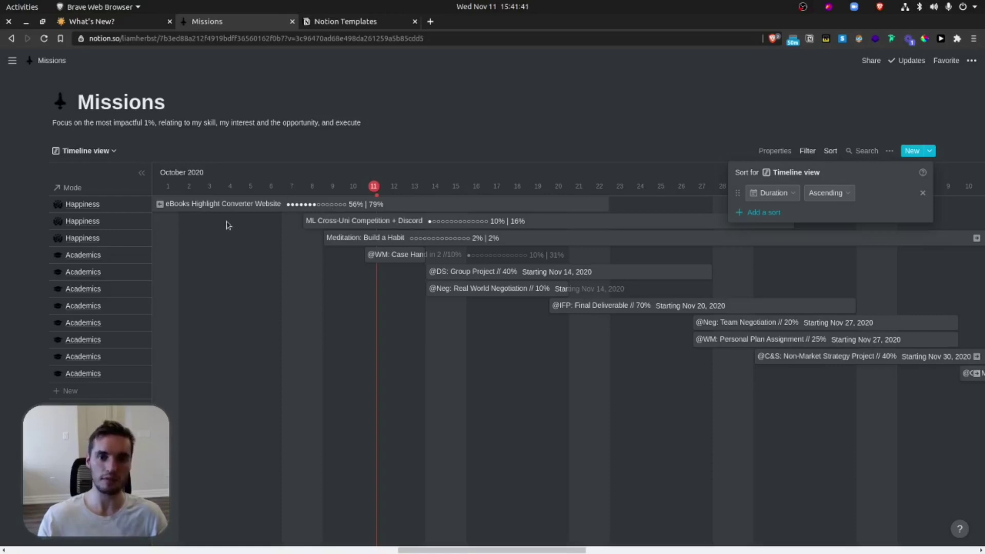
Step: Jump the timeline to the eBooks and ML Cross-Uni Competition + Discord missions, then view the filter rules
{"action": "left_click", "coordinate": [162, 206]}
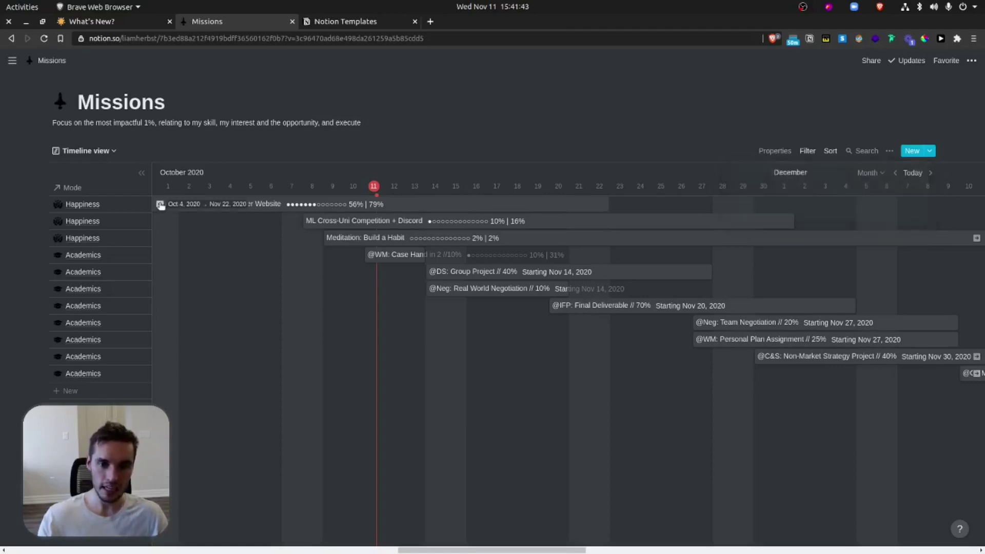
{"action": "left_click", "coordinate": [162, 205]}
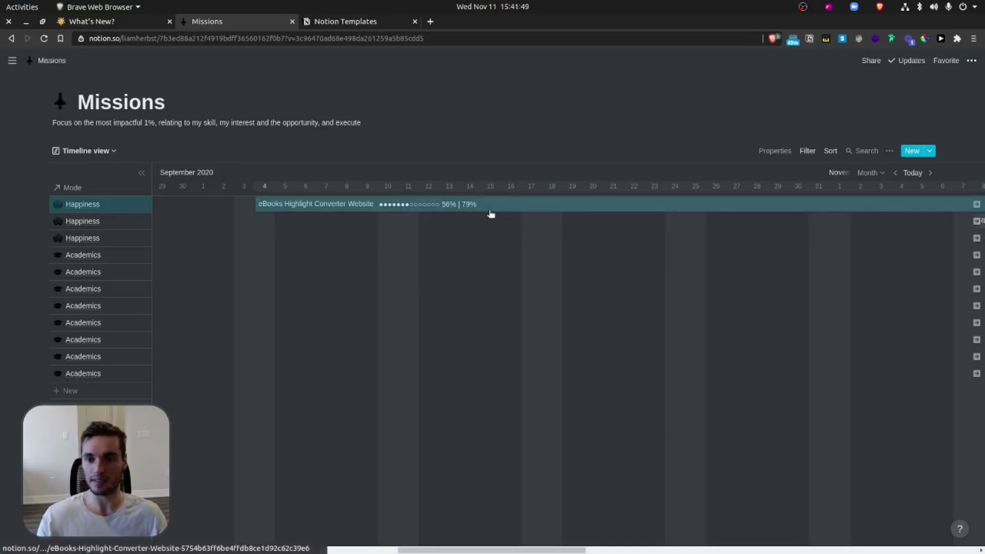
{"action": "left_click", "coordinate": [976, 221]}
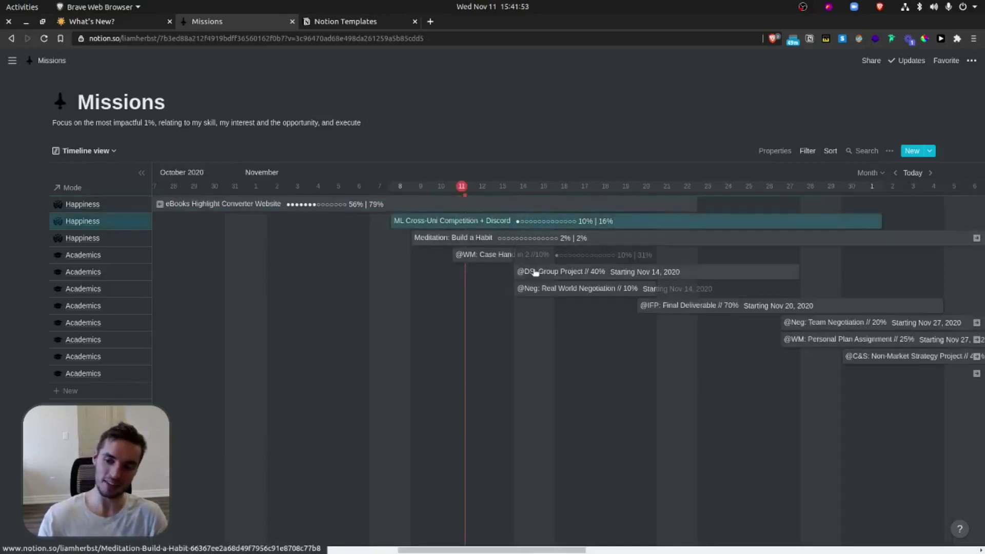
{"action": "left_click", "coordinate": [809, 153]}
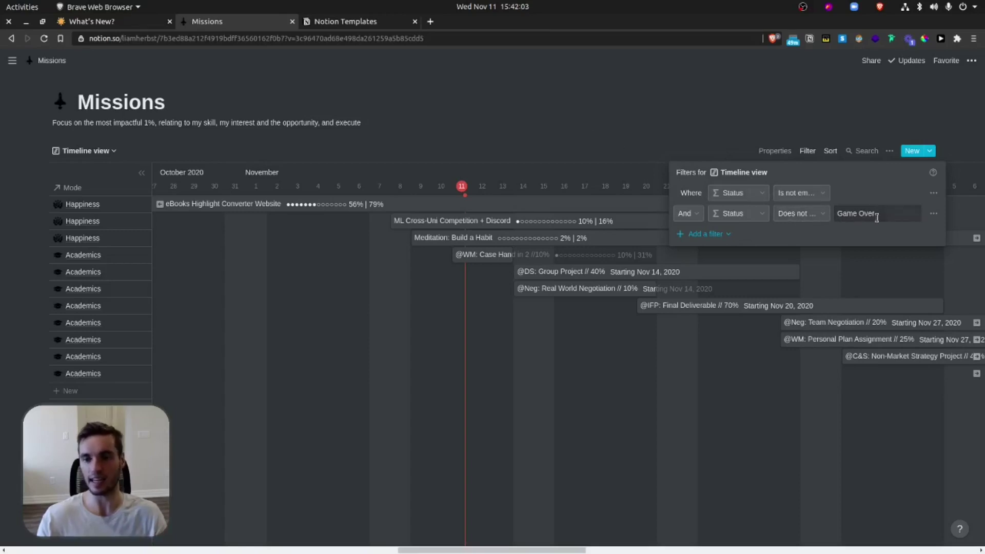
{"action": "left_click", "coordinate": [507, 125]}
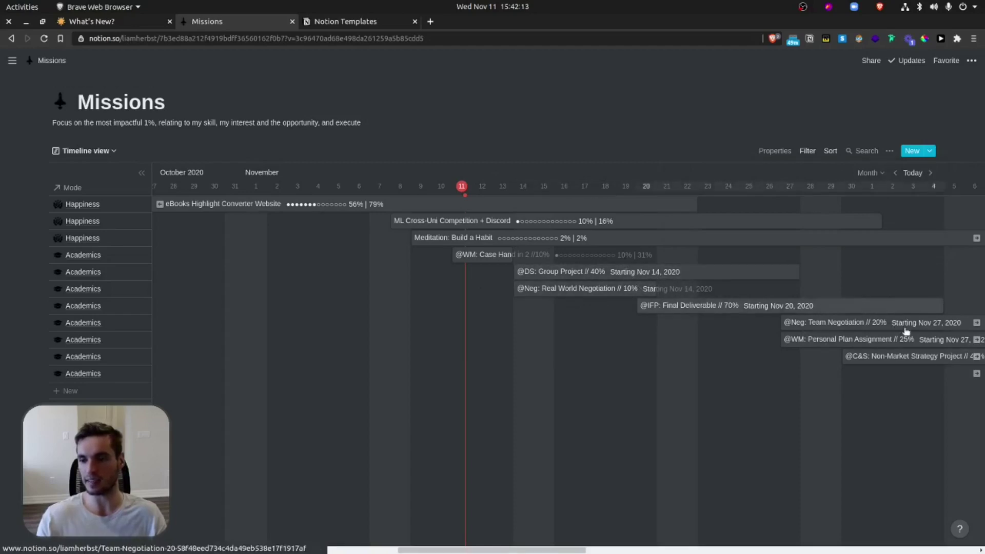
{"action": "left_click", "coordinate": [889, 151]}
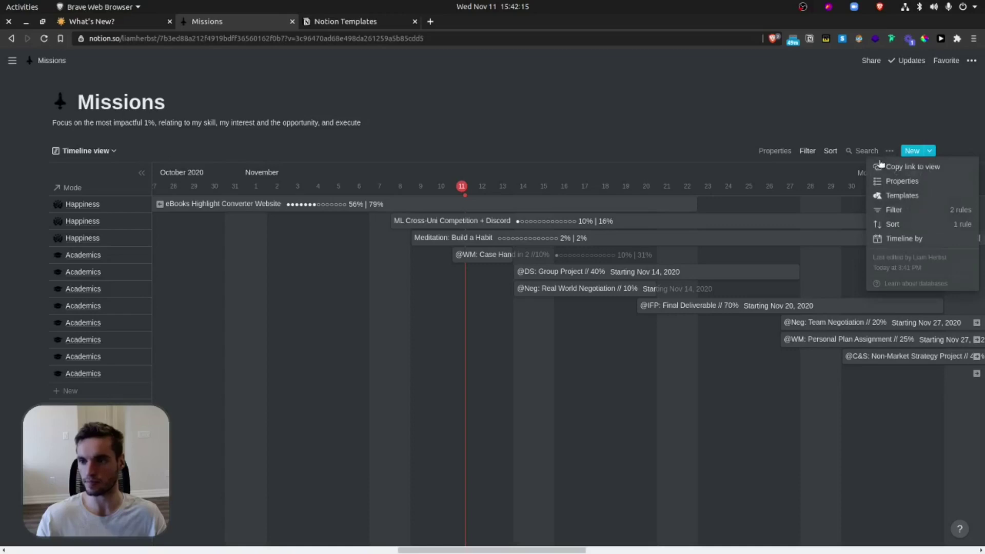
{"action": "left_click", "coordinate": [912, 244]}
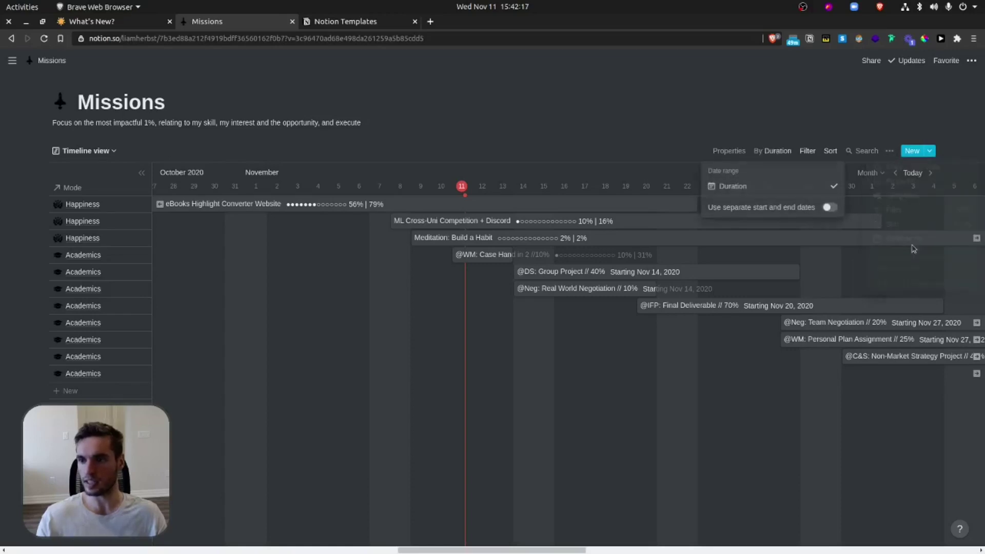
{"action": "left_click", "coordinate": [824, 208]}
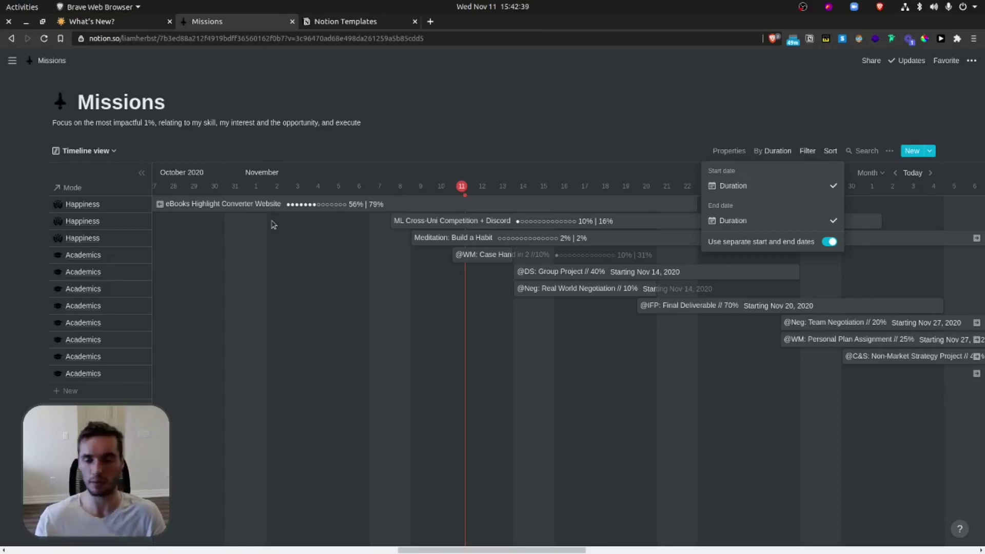
{"action": "left_click", "coordinate": [829, 241]}
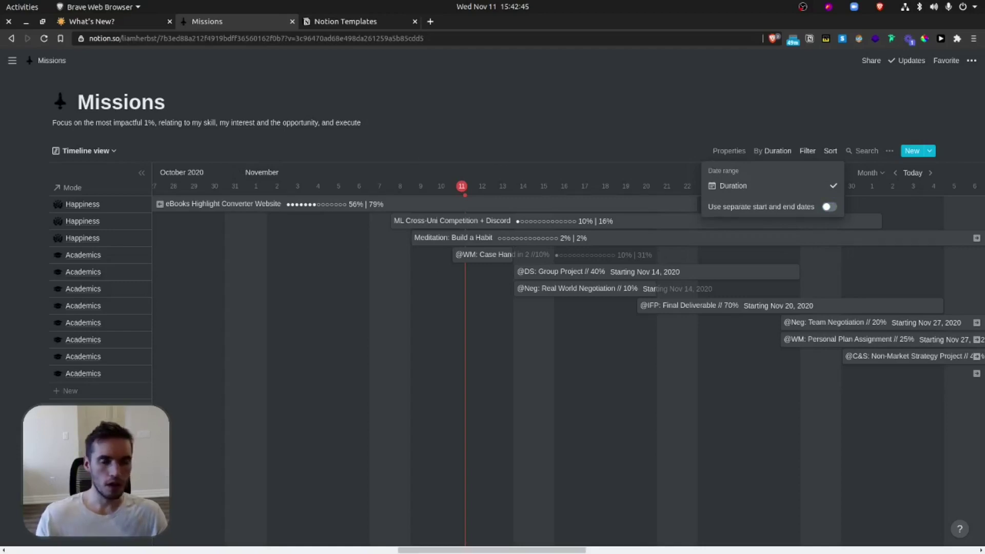
{"action": "left_click", "coordinate": [574, 268]}
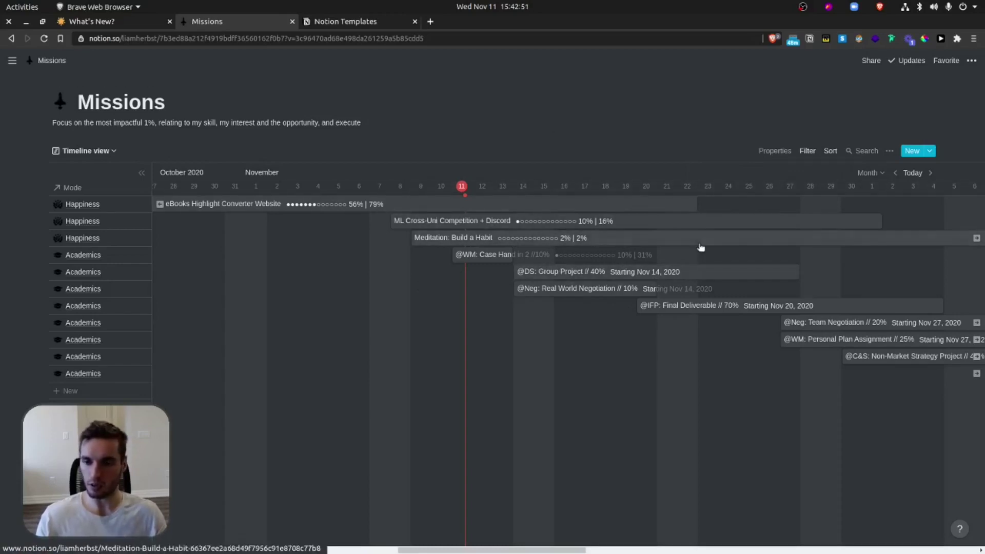
Step: Nudge the Case Hand in 2 bar and its start edge, then create a new mission for Nov 12–16
{"action": "mouse_move", "coordinate": [500, 259]}
{"action": "left_mouse_down"}
{"action": "mouse_move", "coordinate": [407, 265]}
{"action": "mouse_move", "coordinate": [615, 255]}
{"action": "mouse_move", "coordinate": [486, 255]}
{"action": "mouse_move", "coordinate": [511, 259]}
{"action": "left_mouse_up"}
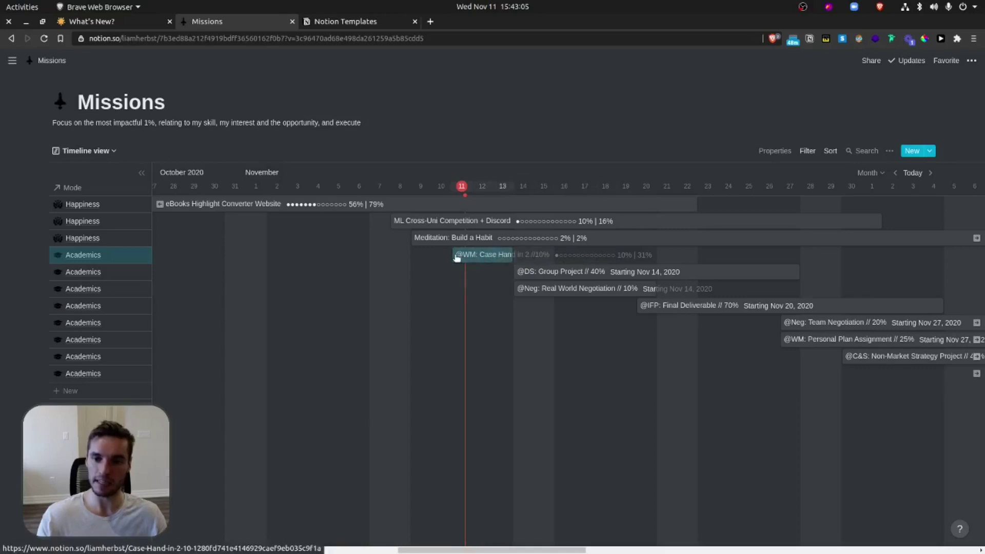
{"action": "mouse_move", "coordinate": [451, 255]}
{"action": "left_mouse_down"}
{"action": "mouse_move", "coordinate": [388, 255]}
{"action": "mouse_move", "coordinate": [451, 255]}
{"action": "left_mouse_up"}
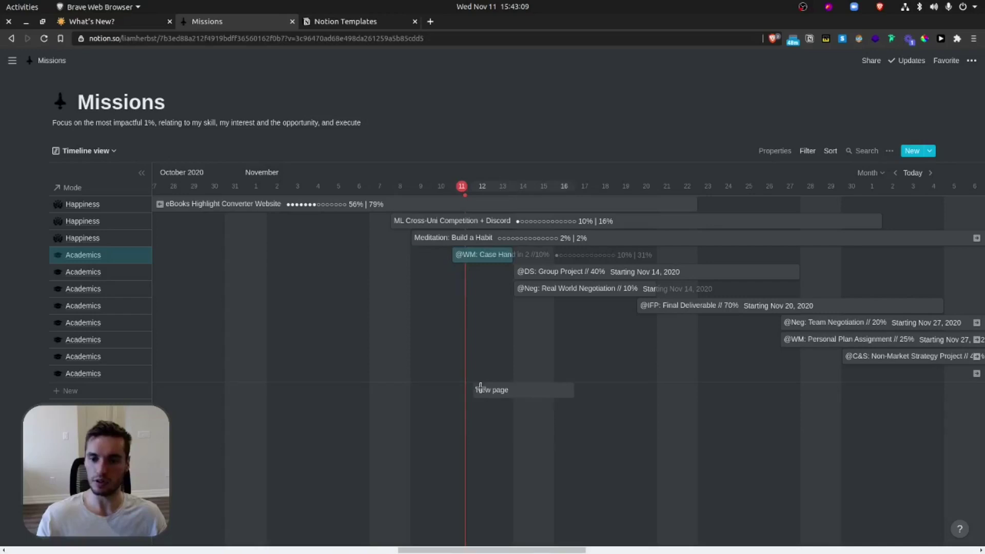
{"action": "left_click", "coordinate": [481, 388]}
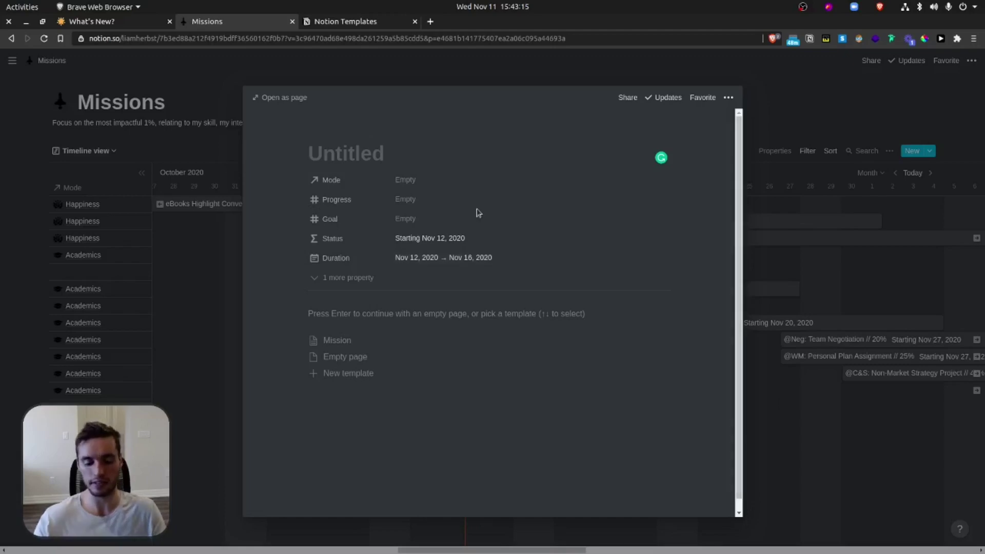
Step: Title the new mission 'test', reopen its page, and delete it
{"action": "type", "text": "test"}
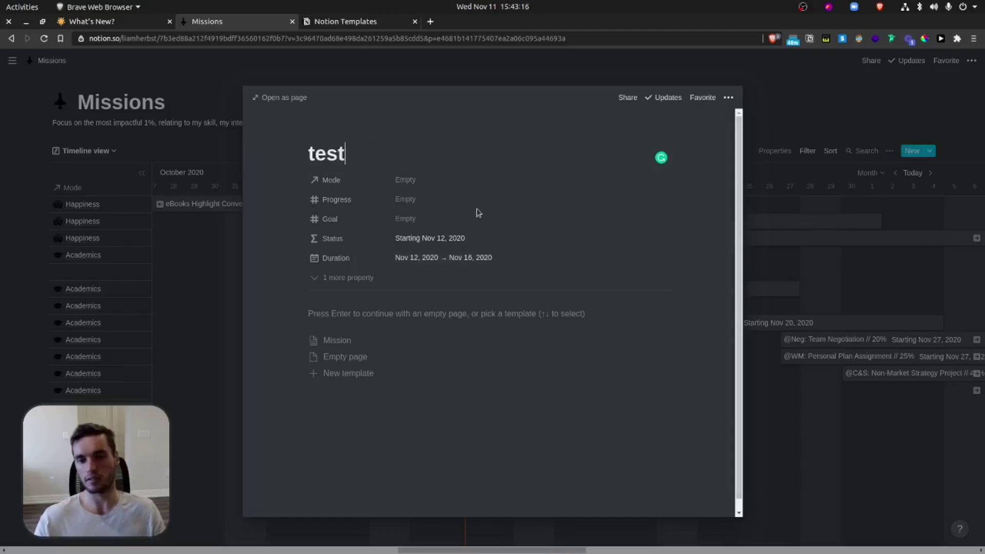
{"action": "left_click", "coordinate": [824, 413]}
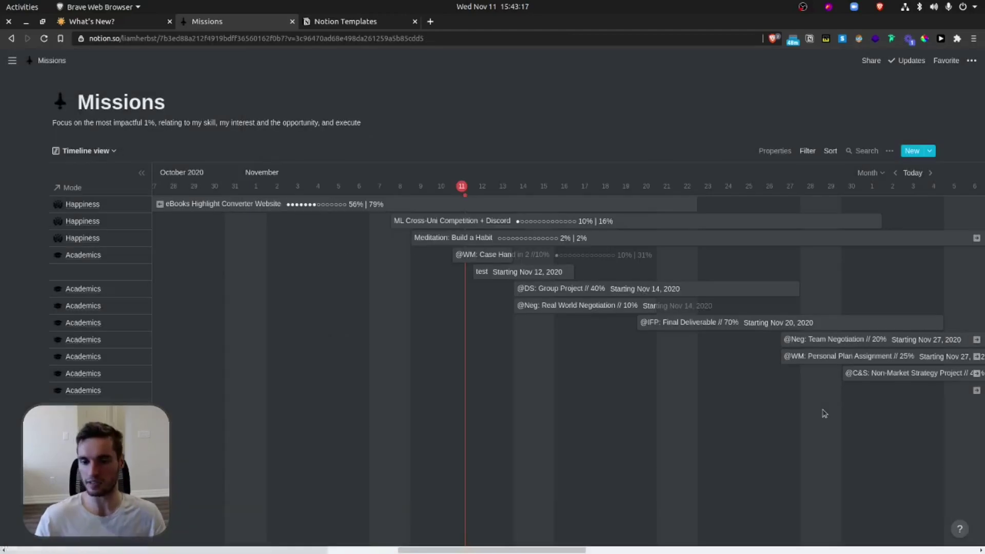
{"action": "left_click", "coordinate": [524, 275]}
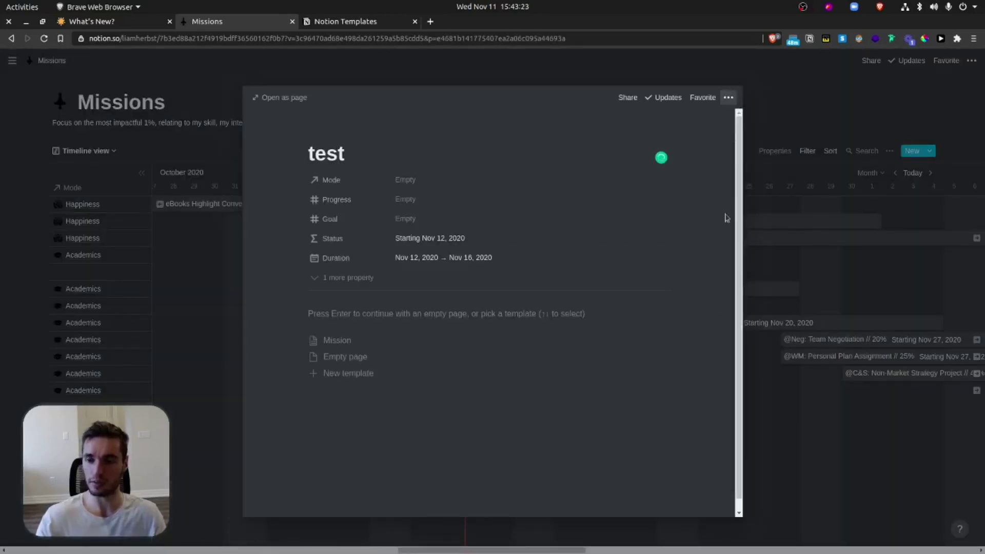
{"action": "left_click", "coordinate": [728, 98]}
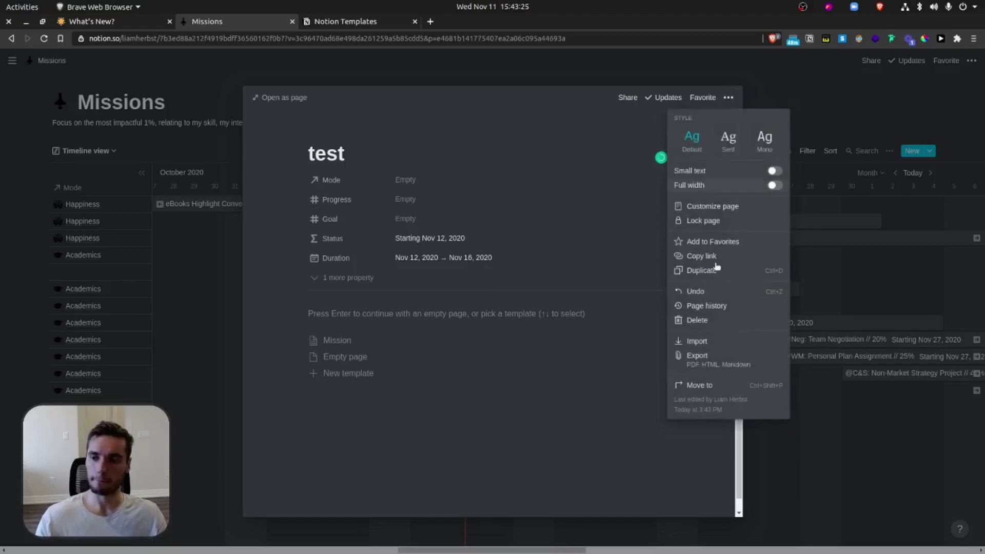
{"action": "left_click", "coordinate": [688, 323]}
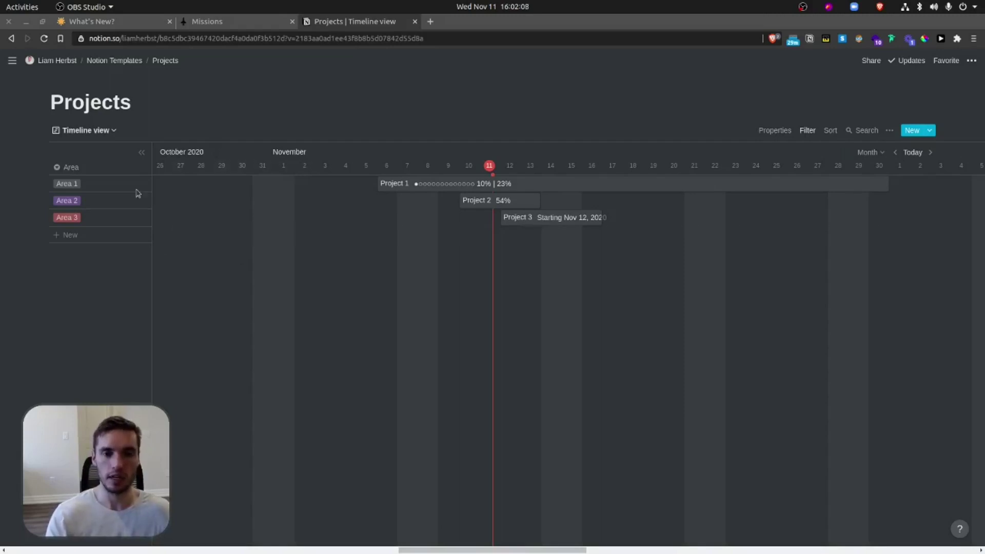
Step: Switch Projects to the Ideas table, then Archive, then back to the Timeline view
{"action": "left_click", "coordinate": [108, 135]}
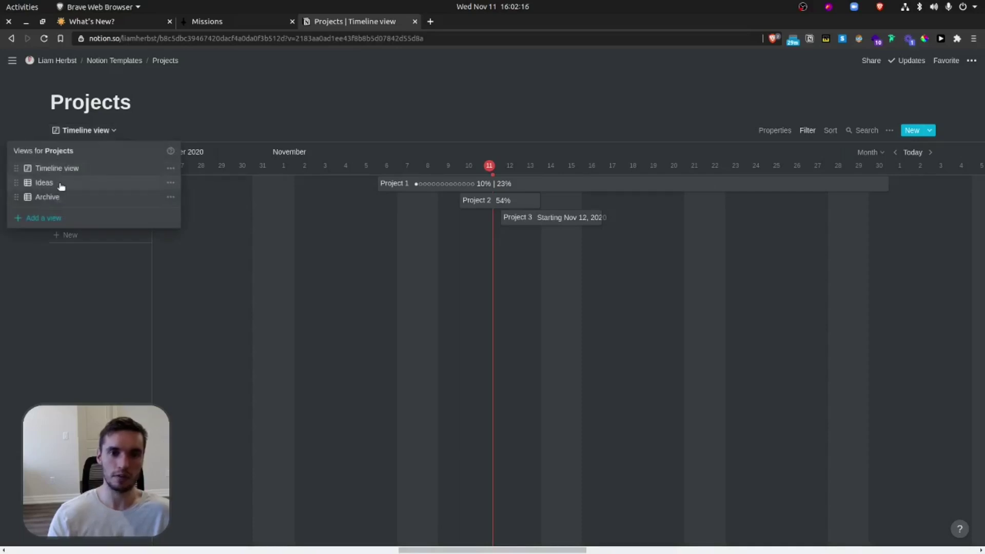
{"action": "left_click", "coordinate": [57, 183]}
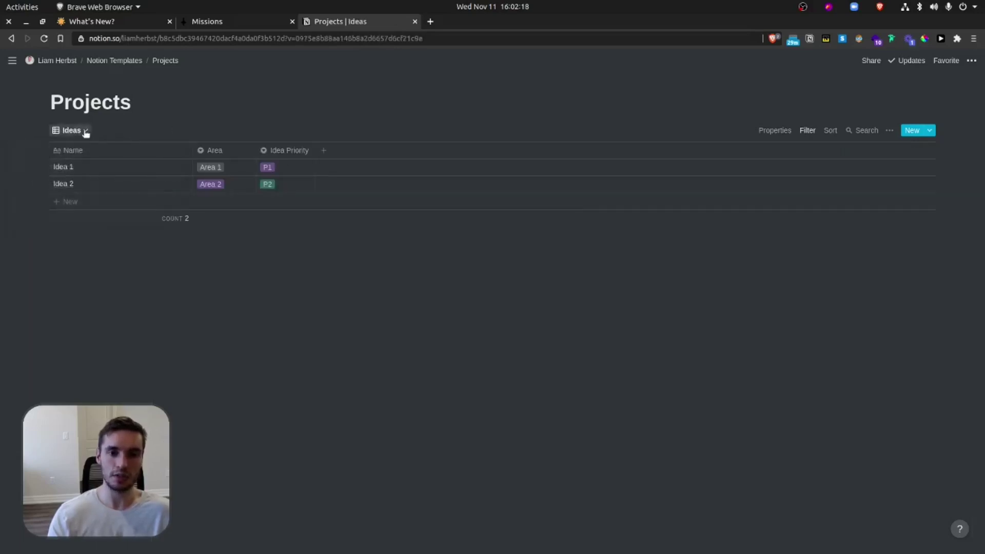
{"action": "left_click", "coordinate": [82, 132]}
{"action": "left_click", "coordinate": [70, 202]}
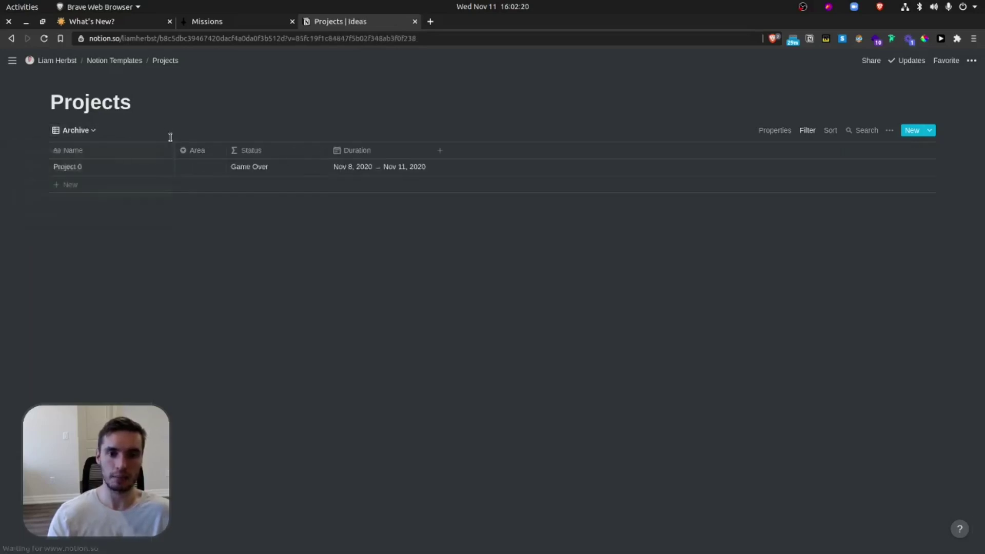
{"action": "left_click", "coordinate": [82, 131]}
{"action": "left_click", "coordinate": [67, 168]}
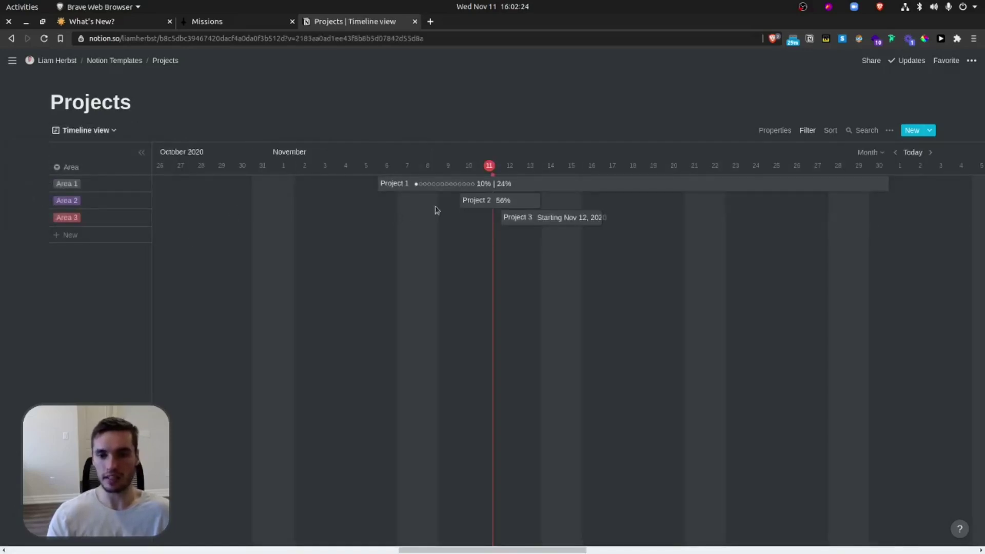
Step: Open the Project Template from the New button's templates list for editing
{"action": "left_click", "coordinate": [929, 130]}
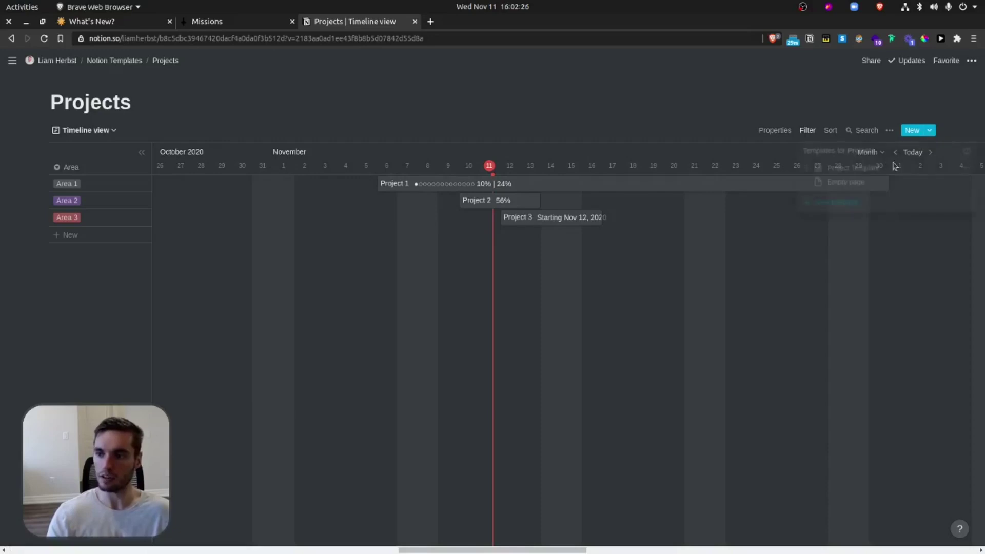
{"action": "left_click", "coordinate": [964, 167]}
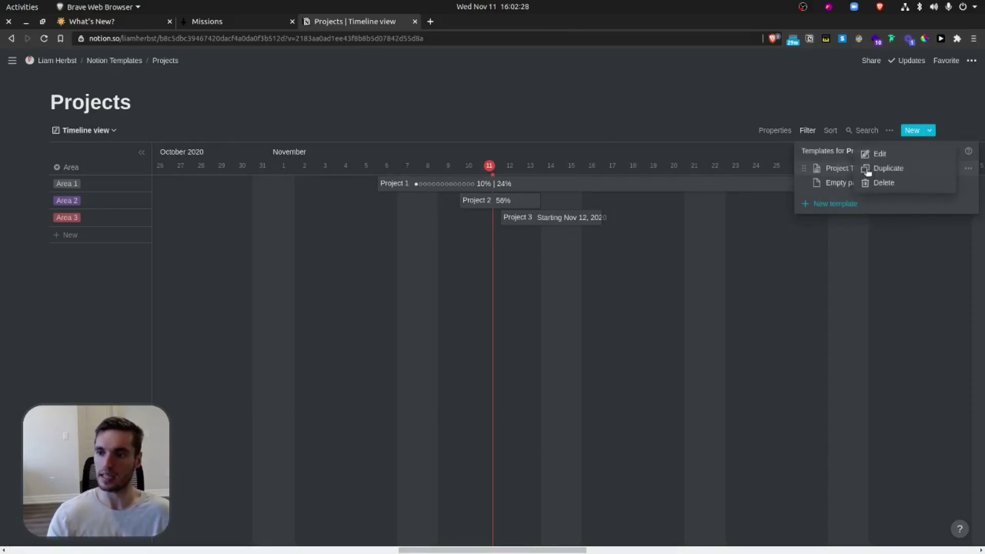
{"action": "left_click", "coordinate": [879, 155]}
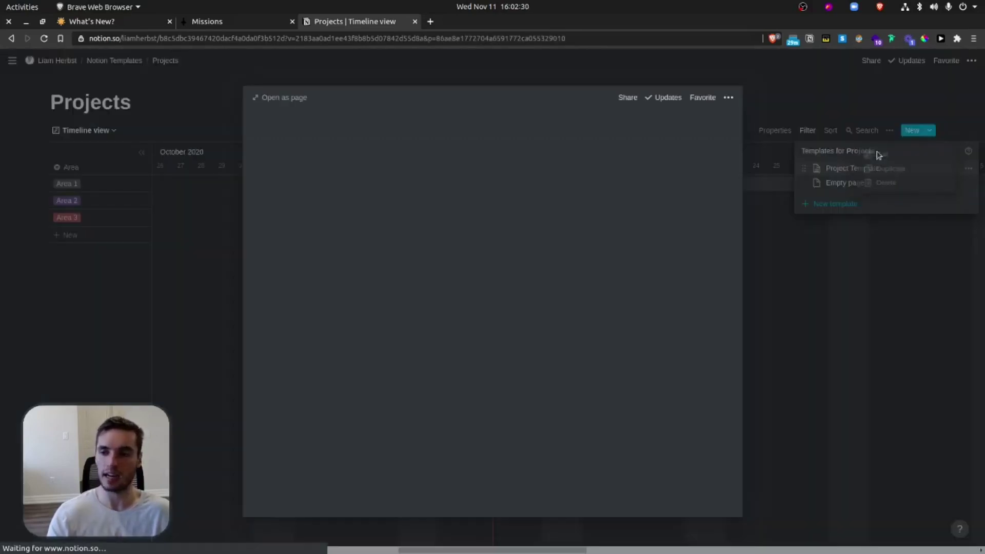
Step: Scroll through the template's properties, Mission and Levels sections, then close the editor
{"action": "scroll", "coordinate": [466, 293], "scroll_direction": "down", "scroll_amount": 1}
{"action": "scroll", "coordinate": [465, 292], "scroll_direction": "down", "scroll_amount": 1}
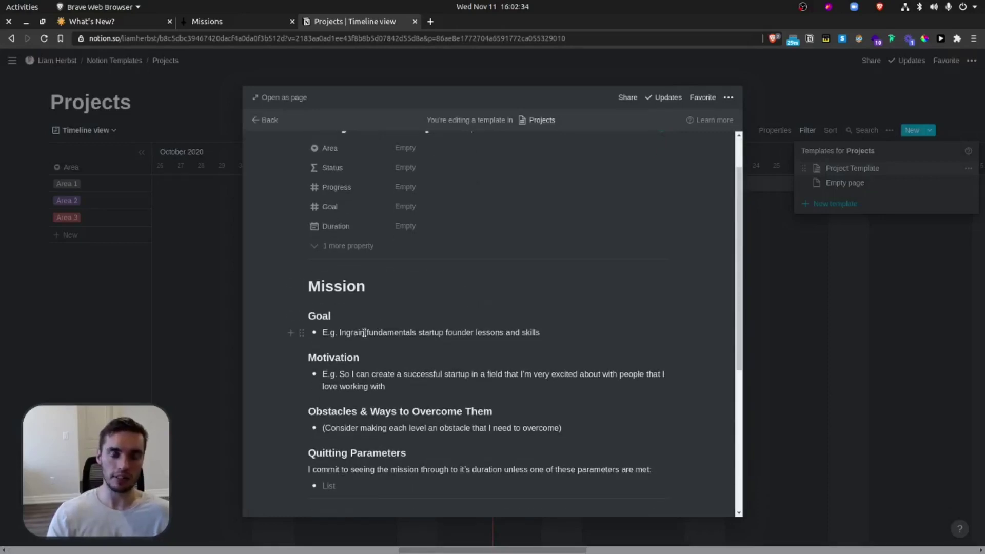
{"action": "scroll", "coordinate": [361, 420], "scroll_direction": "down", "scroll_amount": 3}
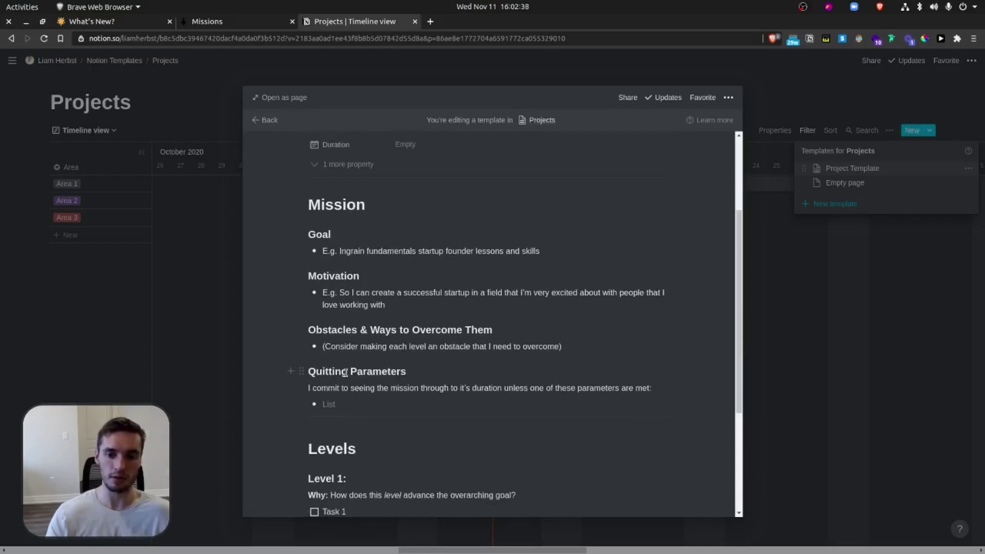
{"action": "scroll", "coordinate": [347, 377], "scroll_direction": "down", "scroll_amount": 1}
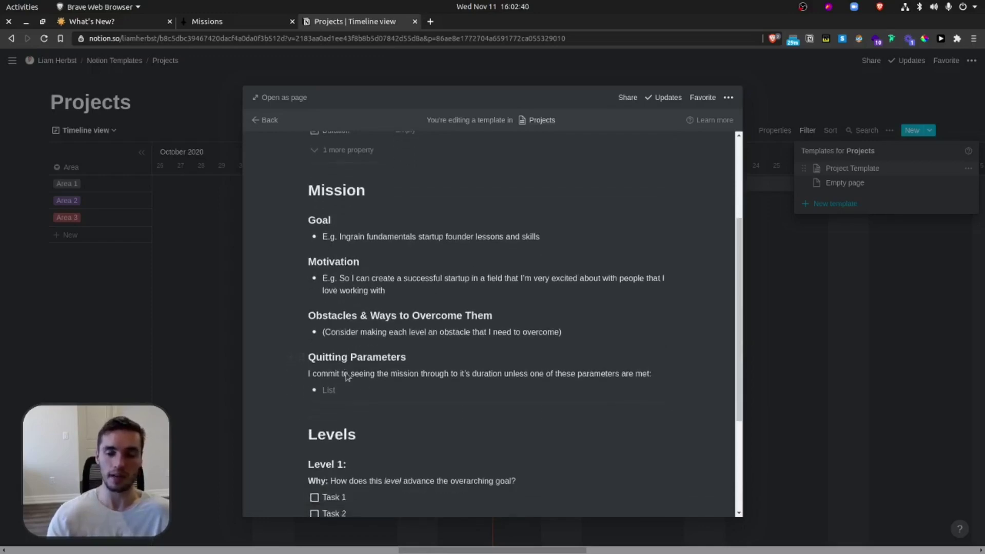
{"action": "scroll", "coordinate": [347, 377], "scroll_direction": "down", "scroll_amount": 3}
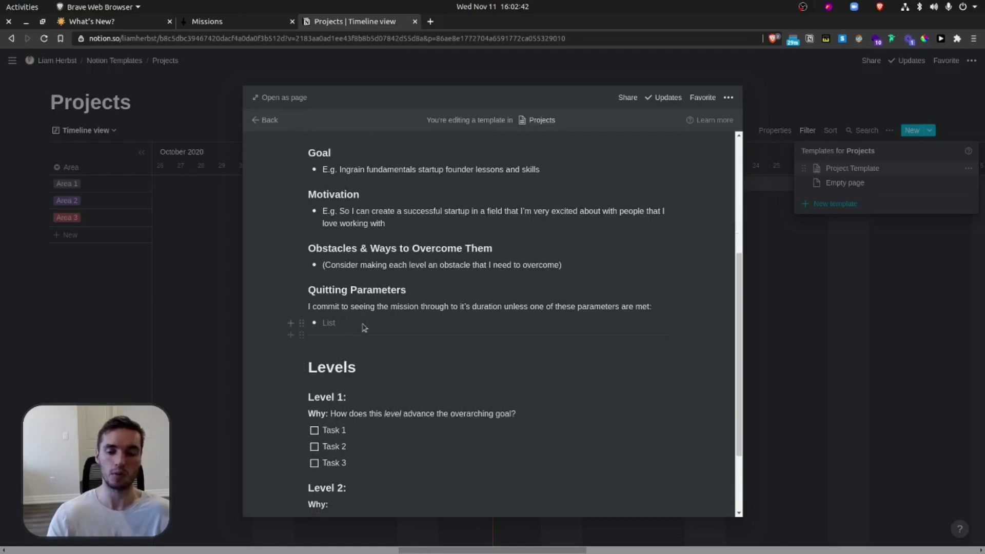
{"action": "scroll", "coordinate": [373, 349], "scroll_direction": "down", "scroll_amount": 4}
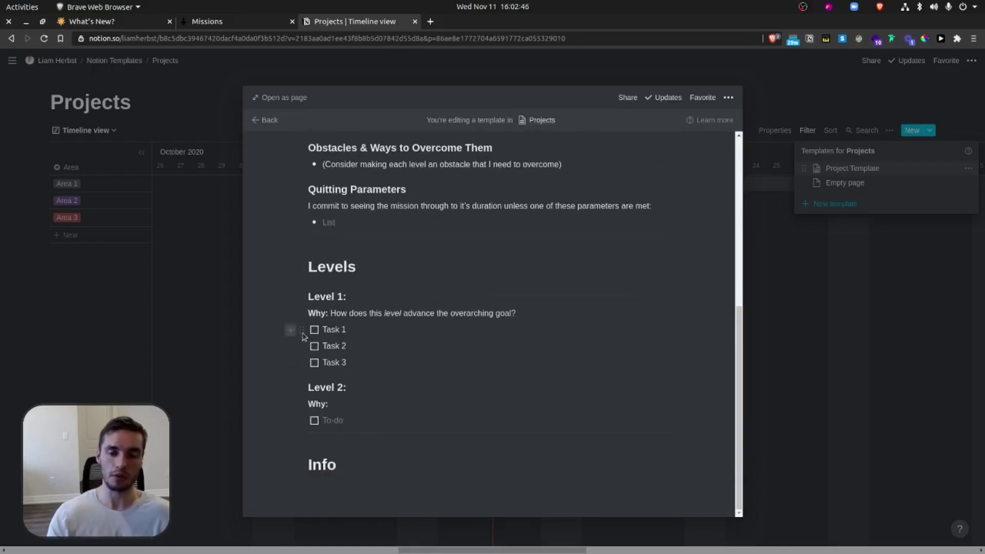
{"action": "scroll", "coordinate": [343, 287], "scroll_direction": "up", "scroll_amount": 10}
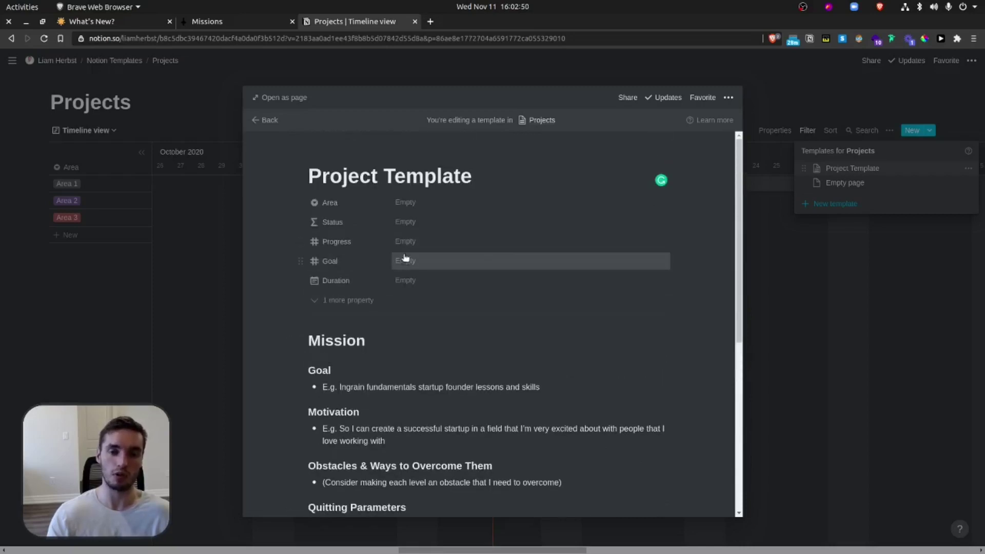
{"action": "scroll", "coordinate": [428, 273], "scroll_direction": "down", "scroll_amount": 8}
{"action": "scroll", "coordinate": [449, 273], "scroll_direction": "down", "scroll_amount": 3}
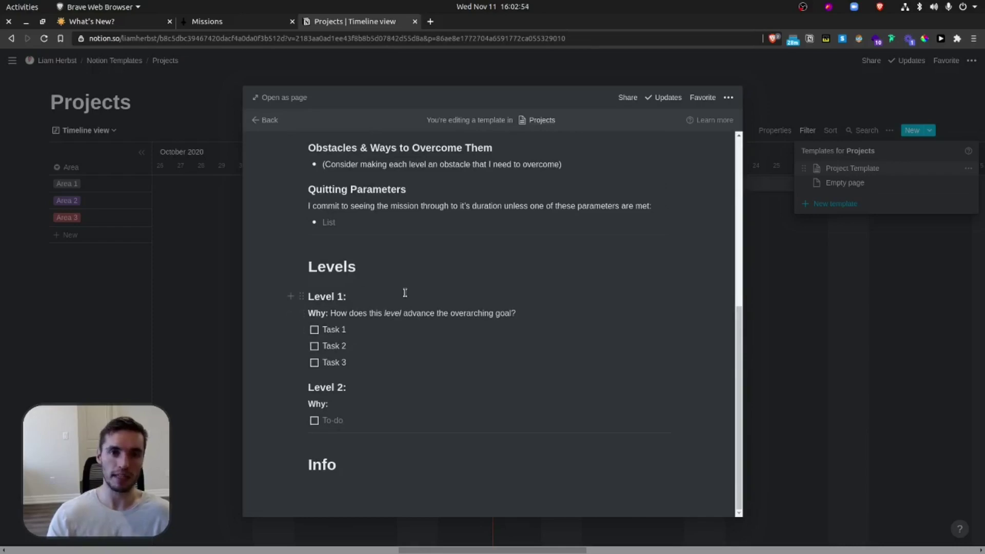
{"action": "scroll", "coordinate": [404, 292], "scroll_direction": "up", "scroll_amount": 10}
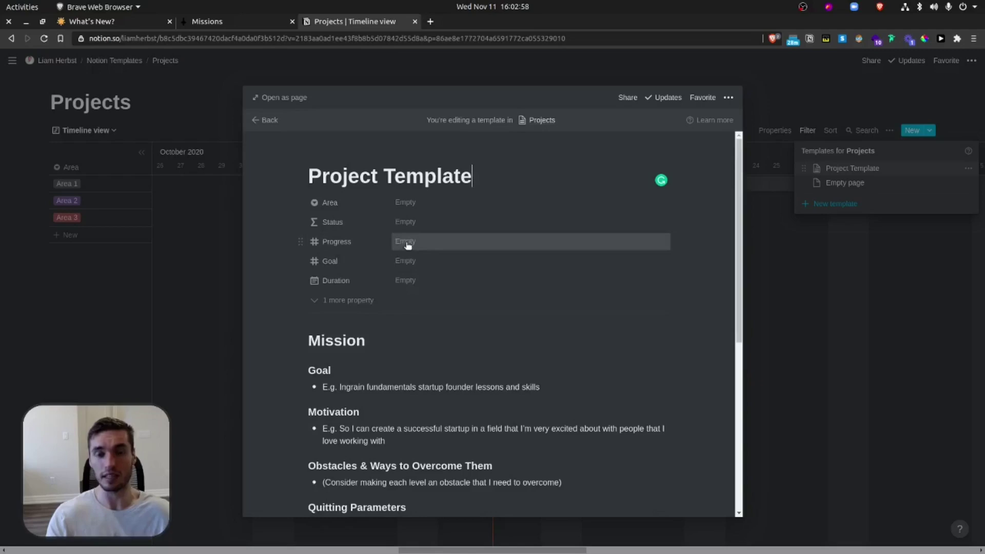
{"action": "scroll", "coordinate": [405, 251], "scroll_direction": "down", "scroll_amount": 5}
{"action": "scroll", "coordinate": [397, 324], "scroll_direction": "down", "scroll_amount": 3}
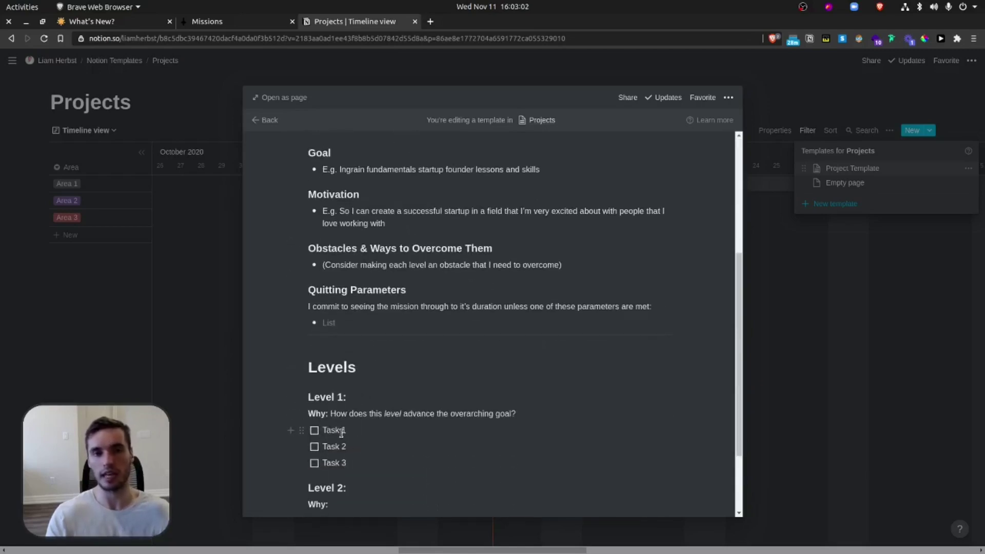
{"action": "scroll", "coordinate": [352, 423], "scroll_direction": "down", "scroll_amount": 2}
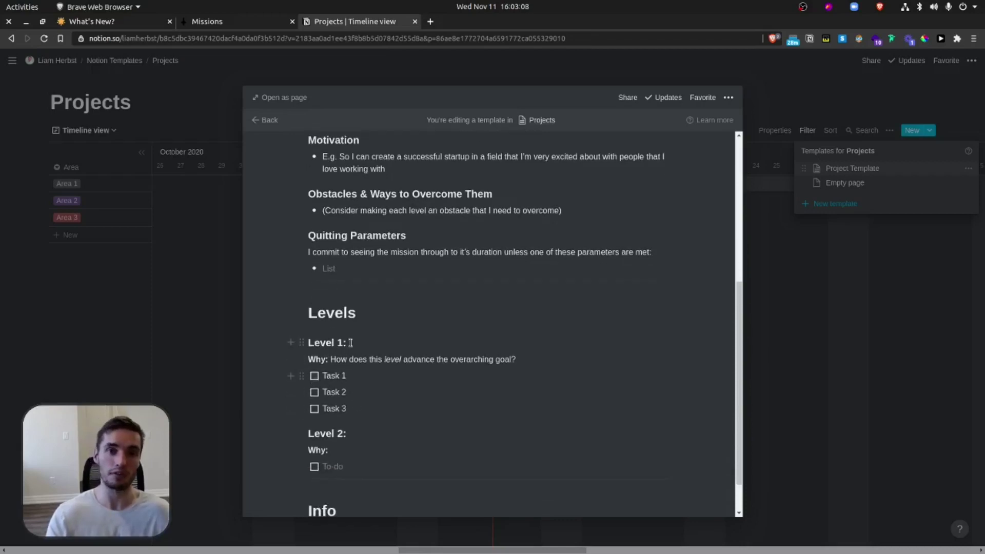
{"action": "scroll", "coordinate": [350, 342], "scroll_direction": "up", "scroll_amount": 10}
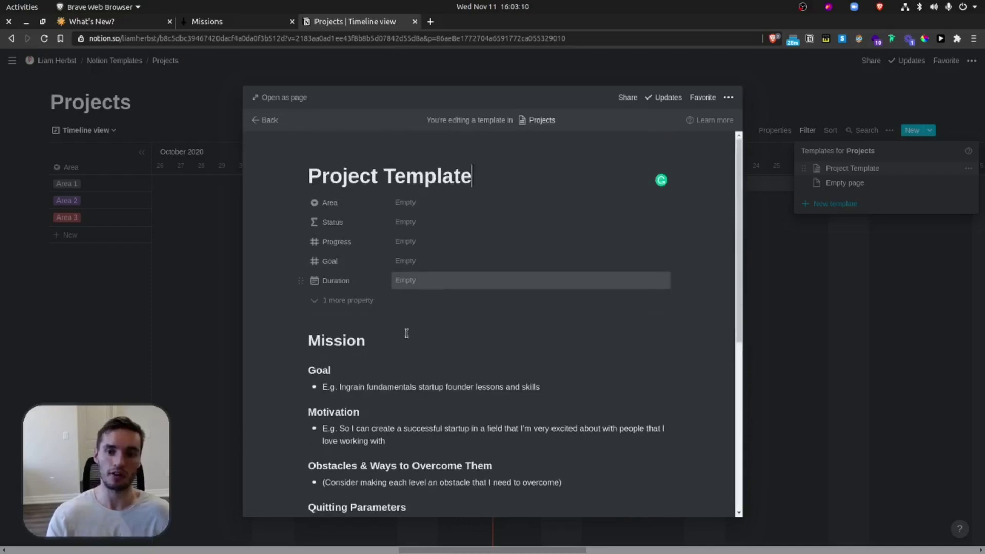
{"action": "scroll", "coordinate": [406, 333], "scroll_direction": "down", "scroll_amount": 9}
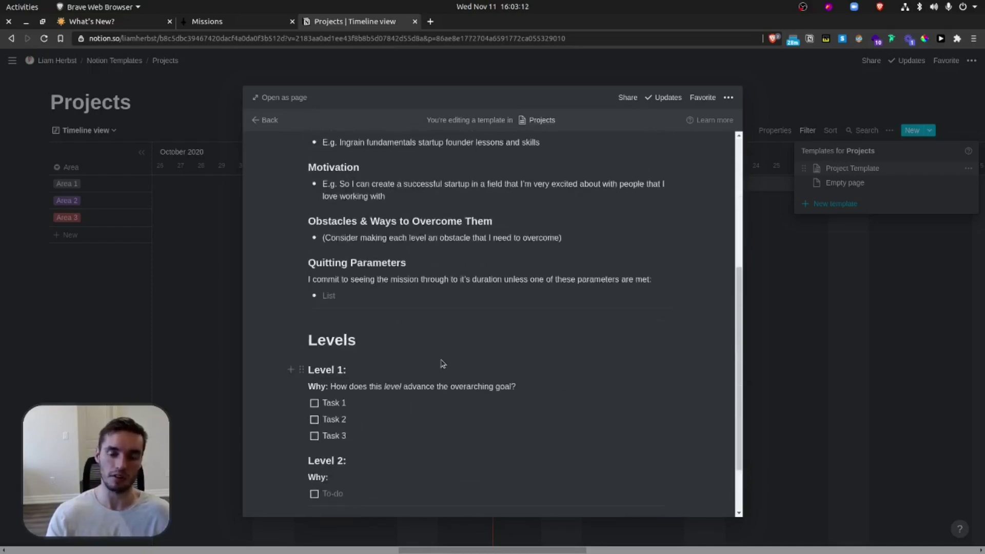
{"action": "scroll", "coordinate": [441, 361], "scroll_direction": "up", "scroll_amount": 10}
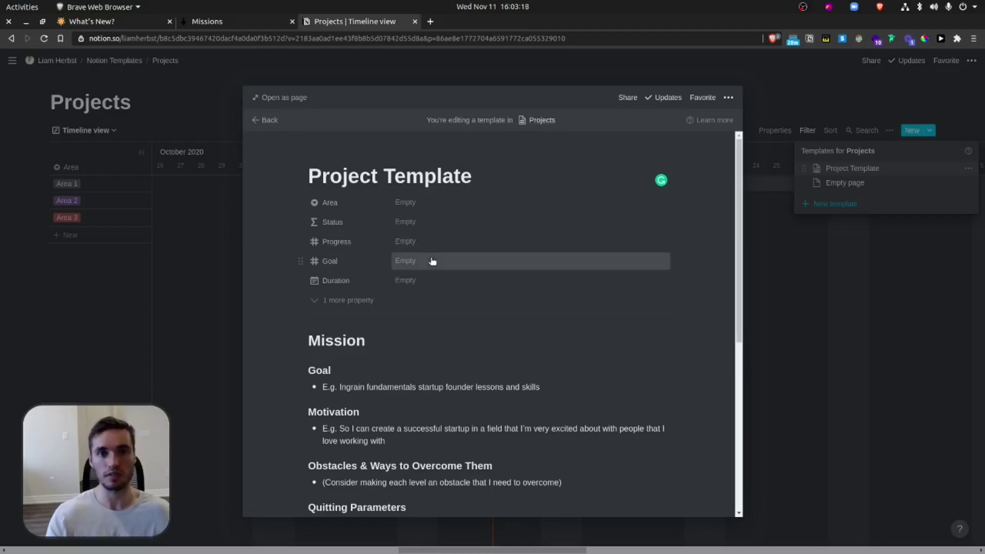
{"action": "left_click", "coordinate": [132, 173]}
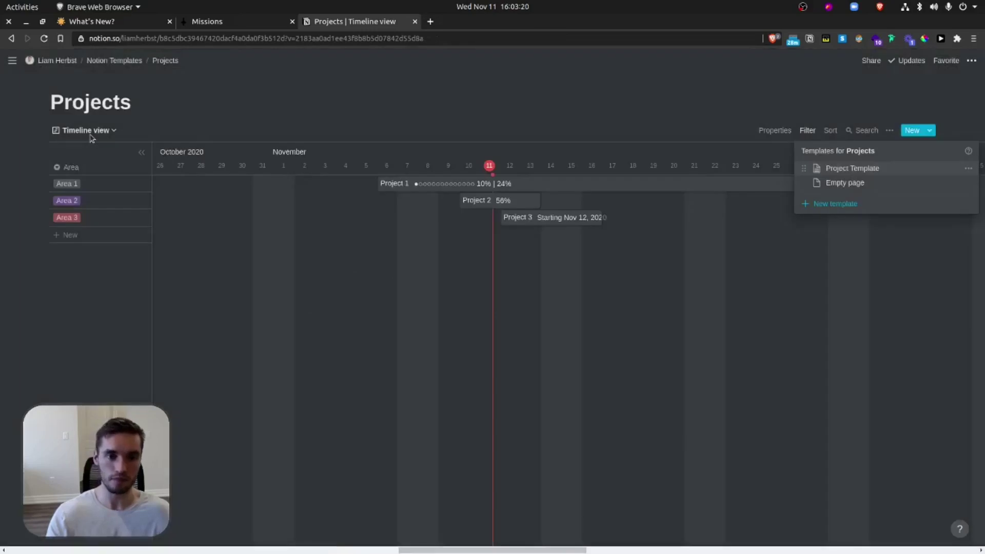
Step: Switch Projects to the Ideas table and add a blank third row
{"action": "left_click", "coordinate": [87, 130]}
{"action": "left_click", "coordinate": [87, 131]}
{"action": "left_click", "coordinate": [77, 184]}
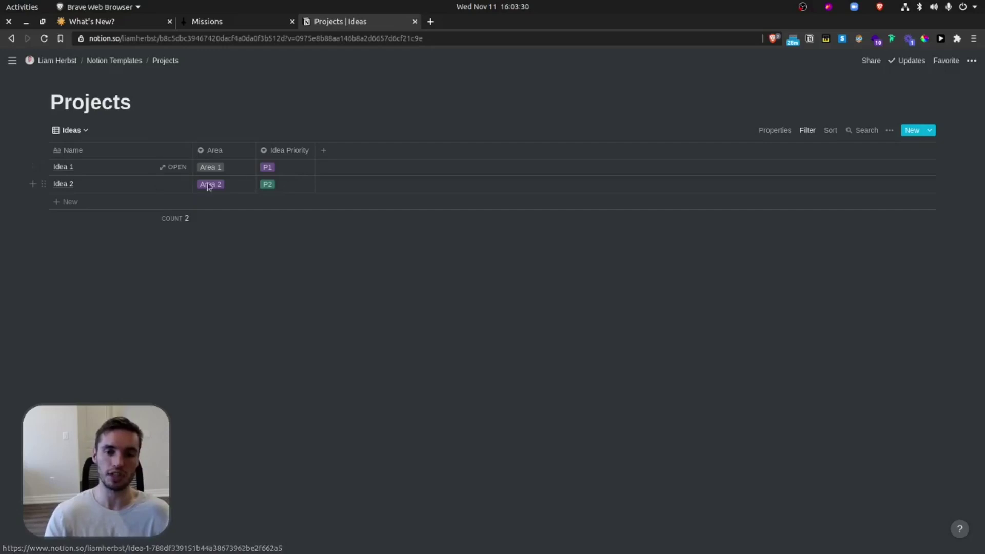
{"action": "left_click", "coordinate": [127, 205]}
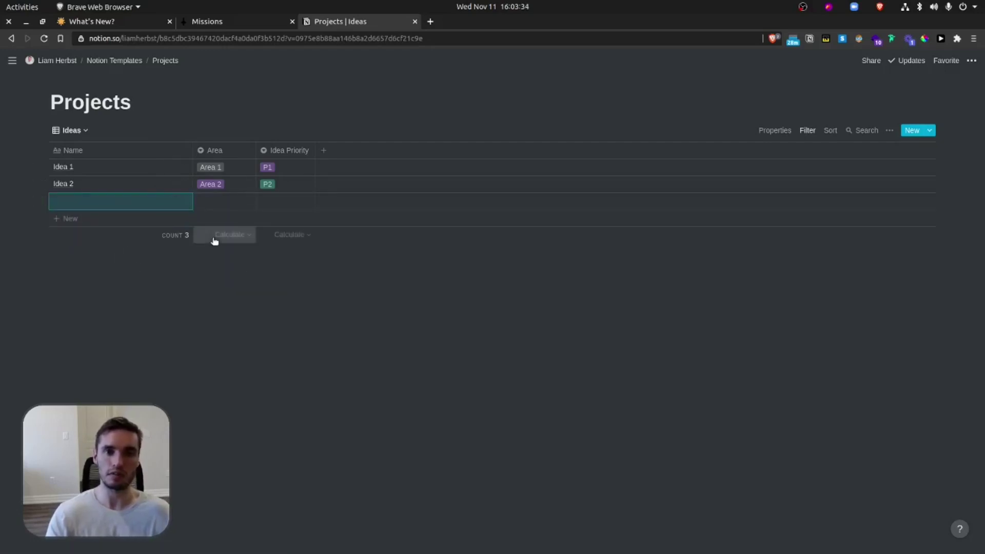
Step: Switch to the Archive table and check its Status contains Game Over filter
{"action": "left_click", "coordinate": [77, 130]}
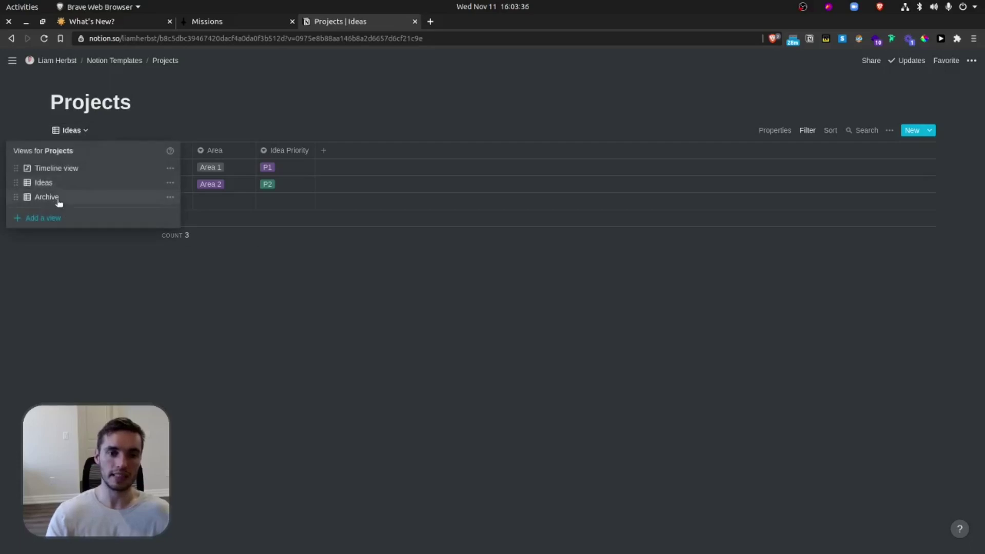
{"action": "left_click", "coordinate": [75, 195]}
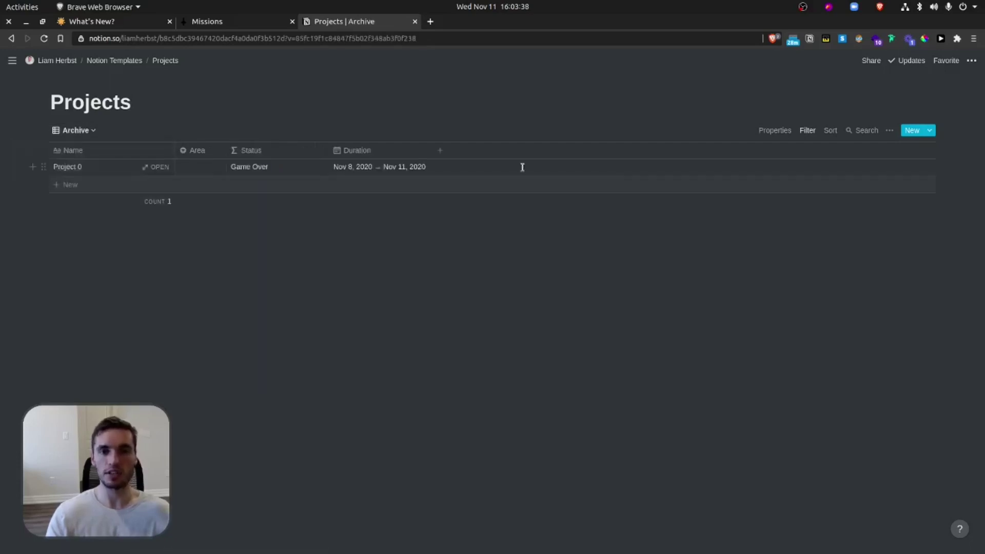
{"action": "left_click", "coordinate": [808, 130]}
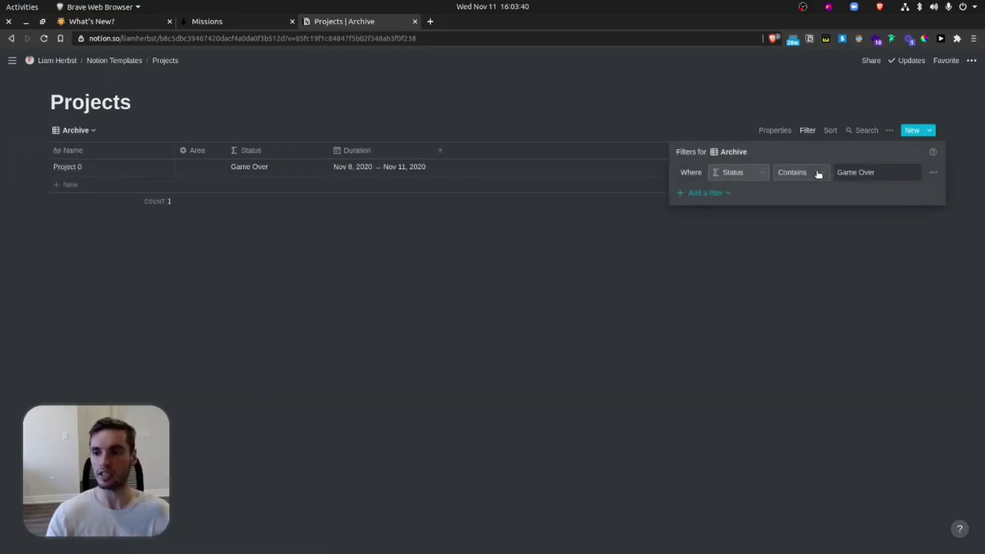
{"action": "left_click", "coordinate": [337, 315]}
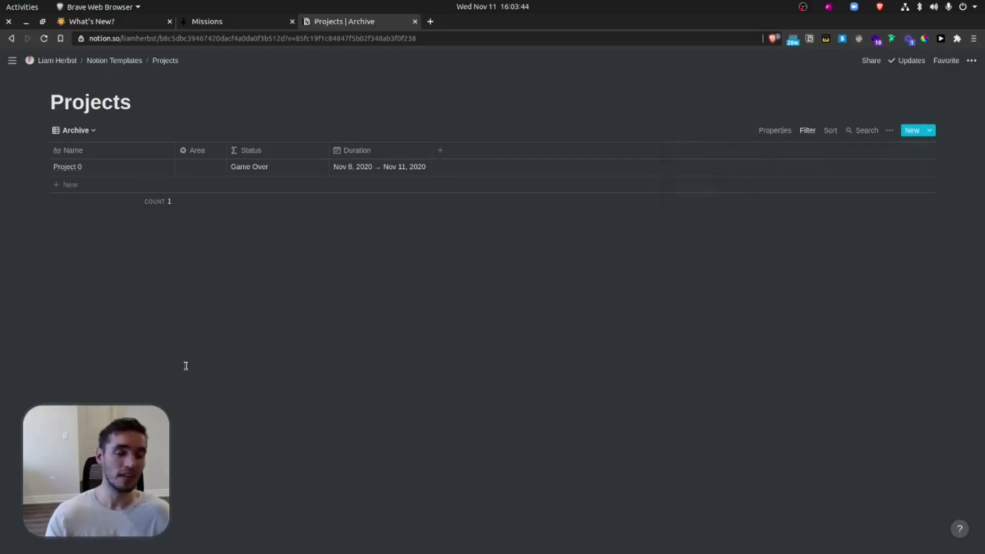